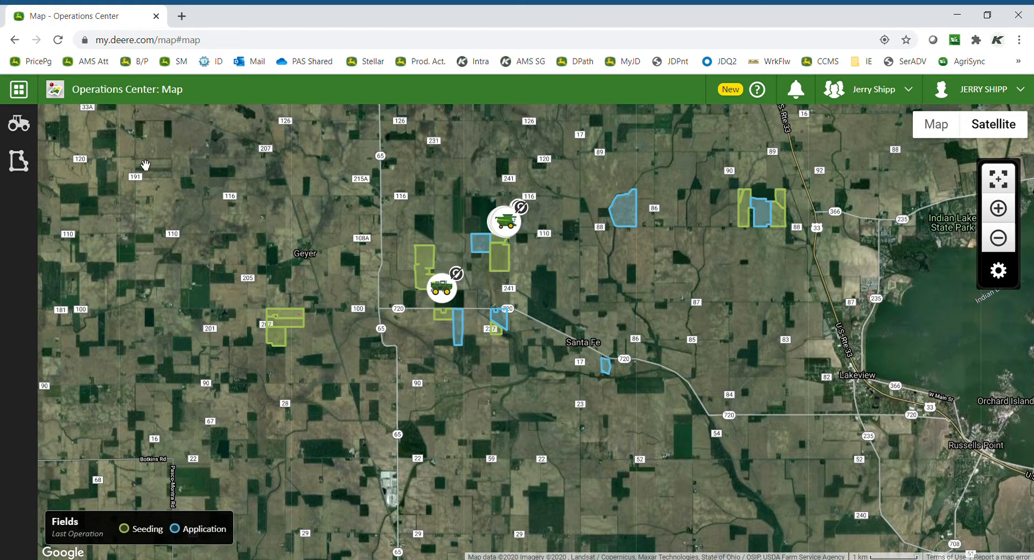
# - Open Product Manager from the Operations Center tool list
pyautogui.click(18, 95)
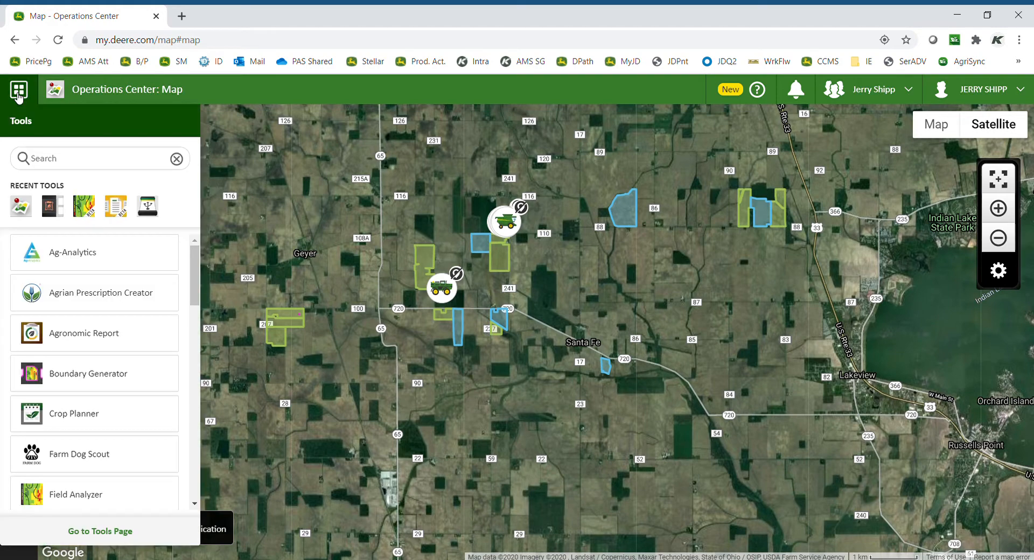
pyautogui.moveTo(195, 279); pyautogui.dragTo(210, 439)
pyautogui.click(124, 400)
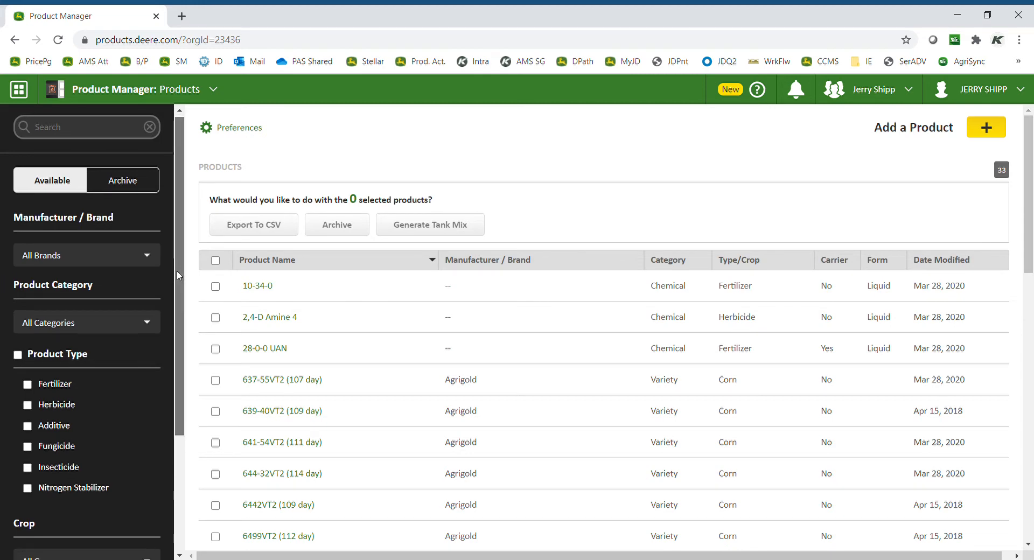
# - View only the Fertilizer product type in the product list, and clear that filter again
pyautogui.moveTo(177, 271); pyautogui.dragTo(188, 327)
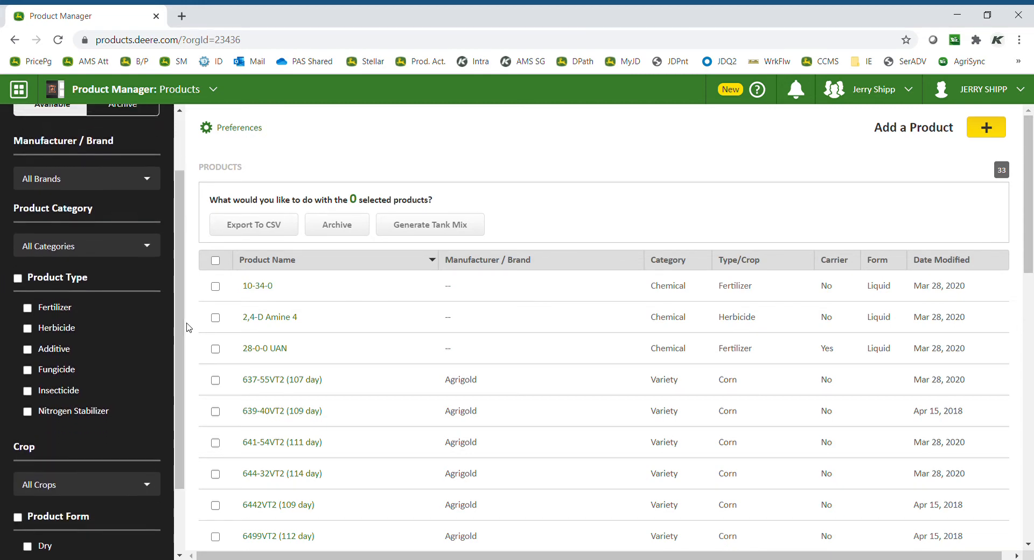
pyautogui.click(28, 308)
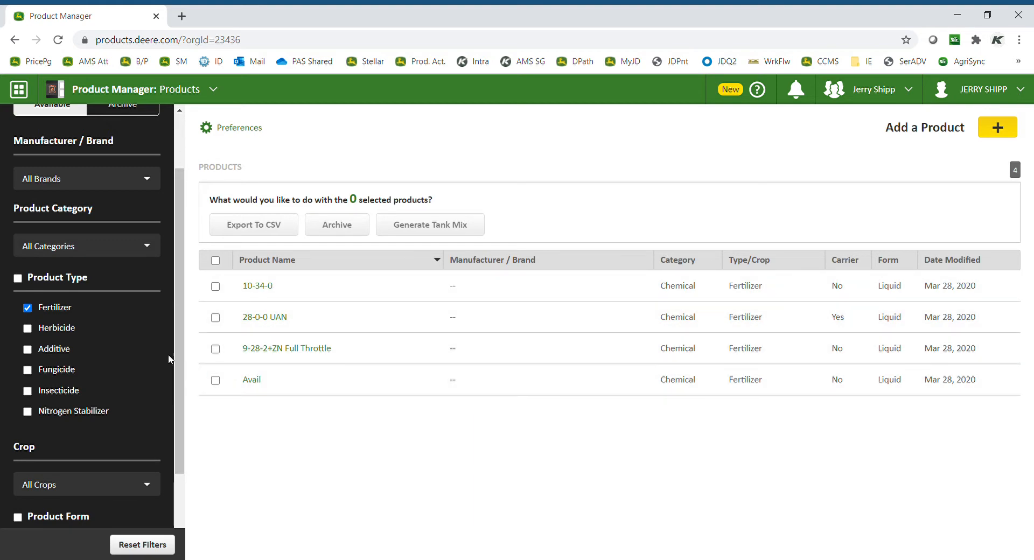
pyautogui.click(27, 308)
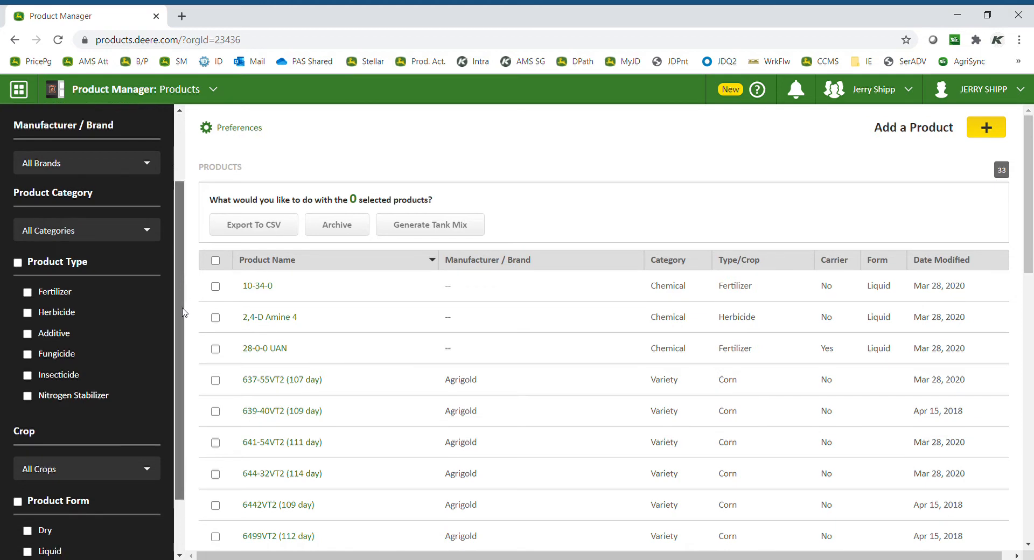
# - View the products filtered by the Corn crop and by Soybeans, and reset the crop filter to all crops
pyautogui.moveTo(182, 313); pyautogui.dragTo(183, 362)
pyautogui.click(148, 398)
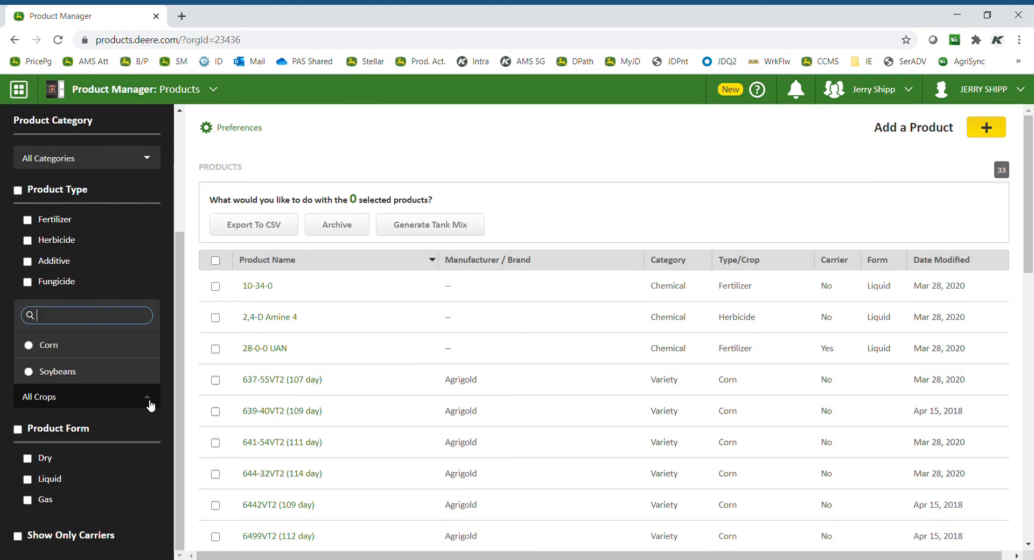
pyautogui.click(58, 350)
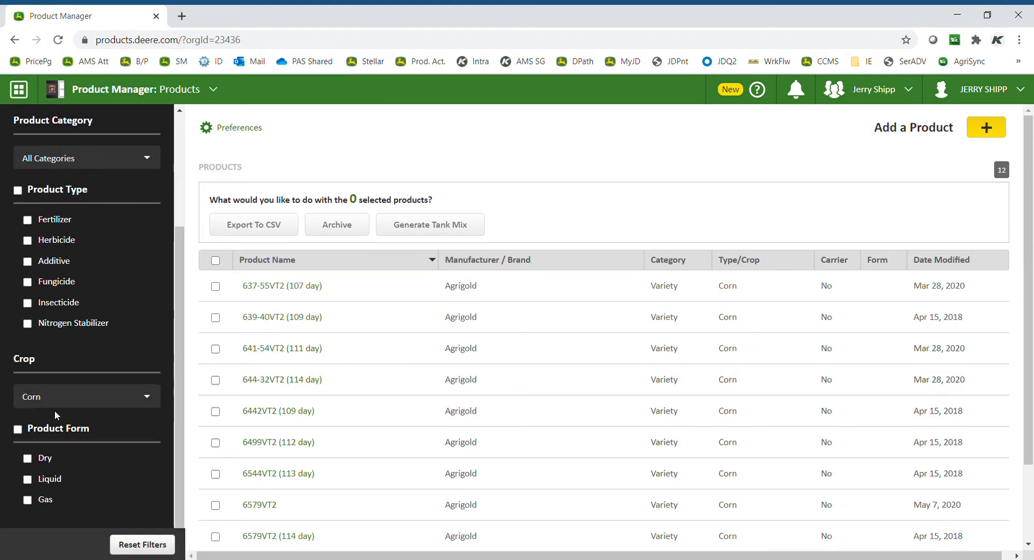
pyautogui.click(61, 406)
pyautogui.click(43, 370)
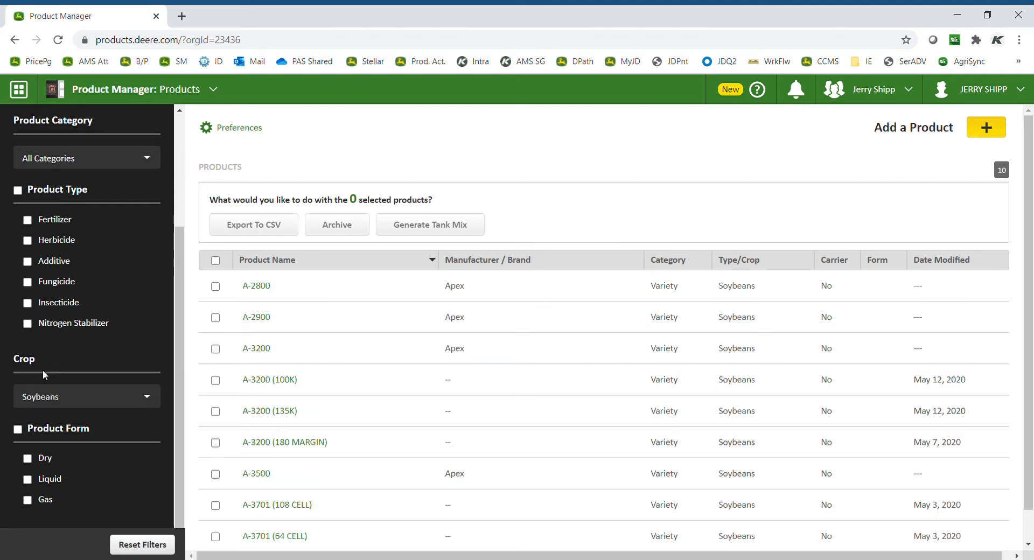
pyautogui.scroll(-1, 179, 360)
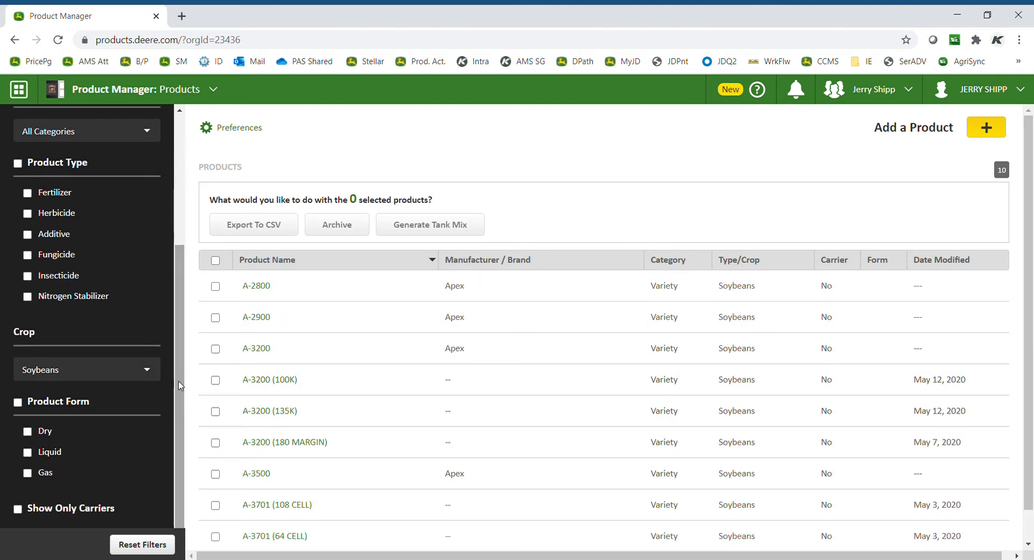
pyautogui.click(111, 368)
pyautogui.click(56, 350)
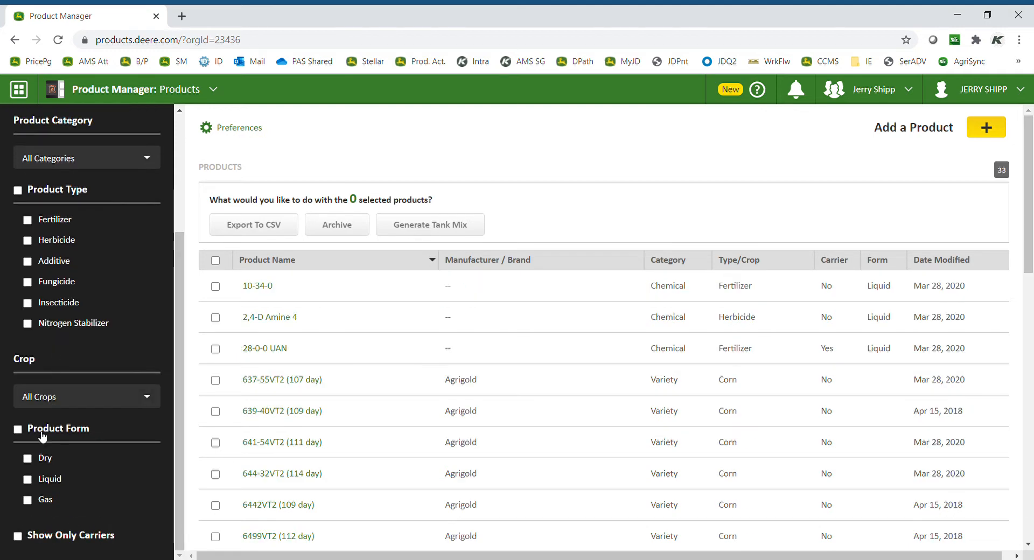
# - View only the products with the Liquid product form, and remove that filter again
pyautogui.click(28, 480)
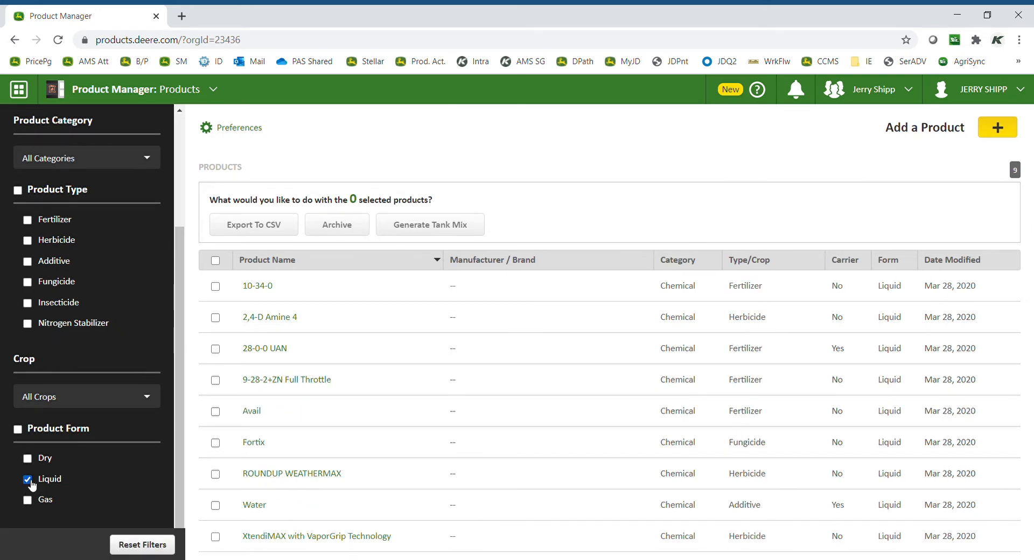
pyautogui.click(30, 484)
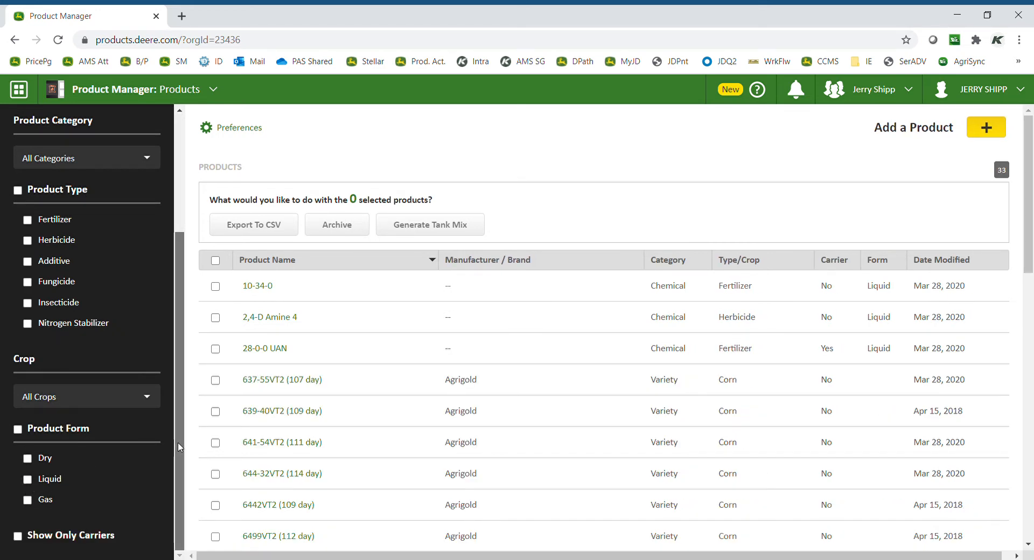
pyautogui.scroll(2, 181, 372)
pyautogui.scroll(1, 181, 372)
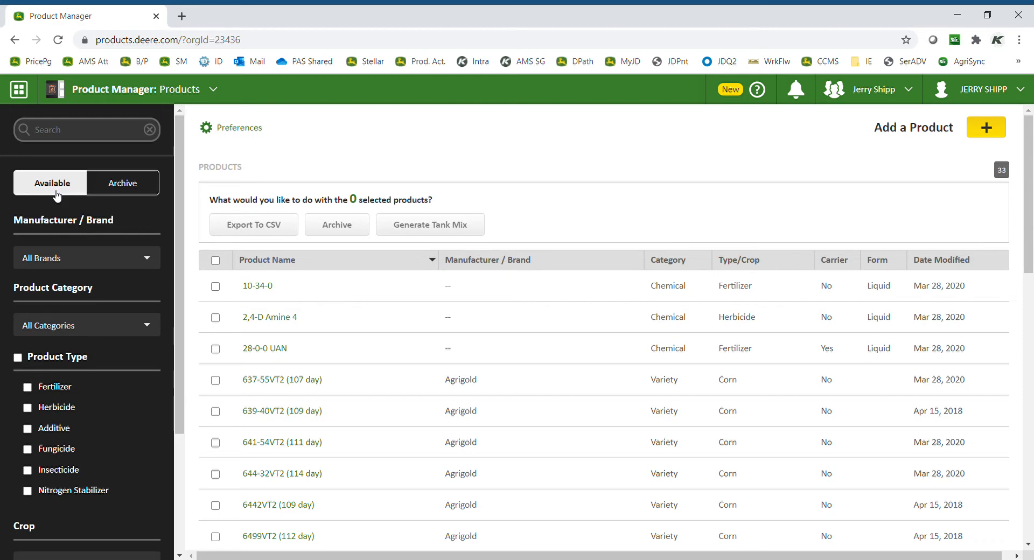
# - Look through the archived products, briefly selecting the Pioneer variety 1257 AMX, and return to the available products
pyautogui.click(129, 190)
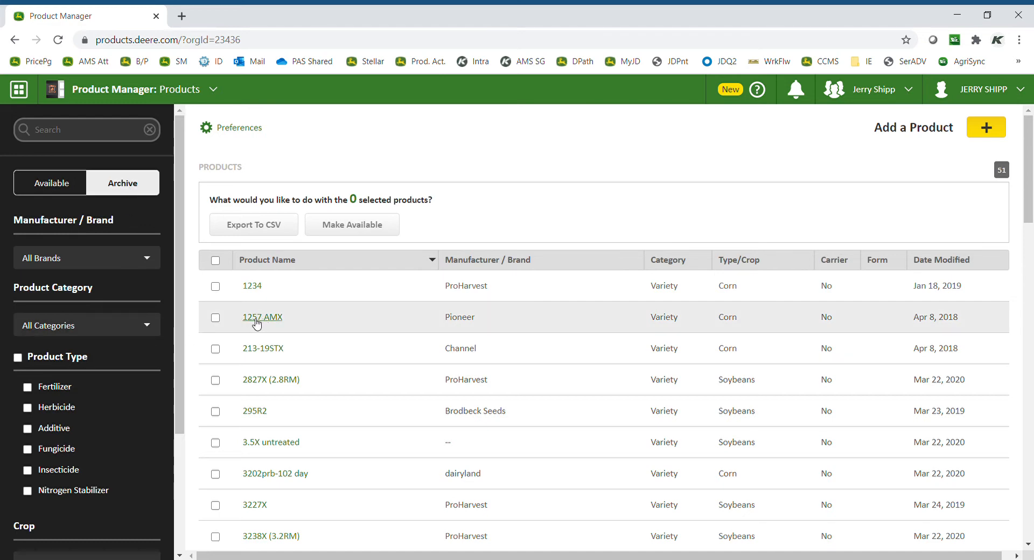
pyautogui.click(215, 318)
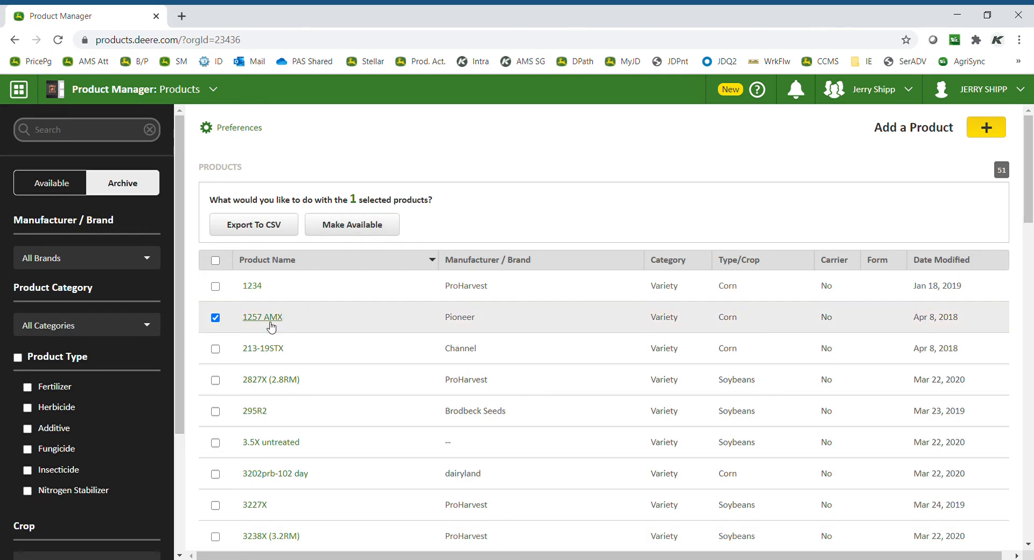
pyautogui.click(216, 319)
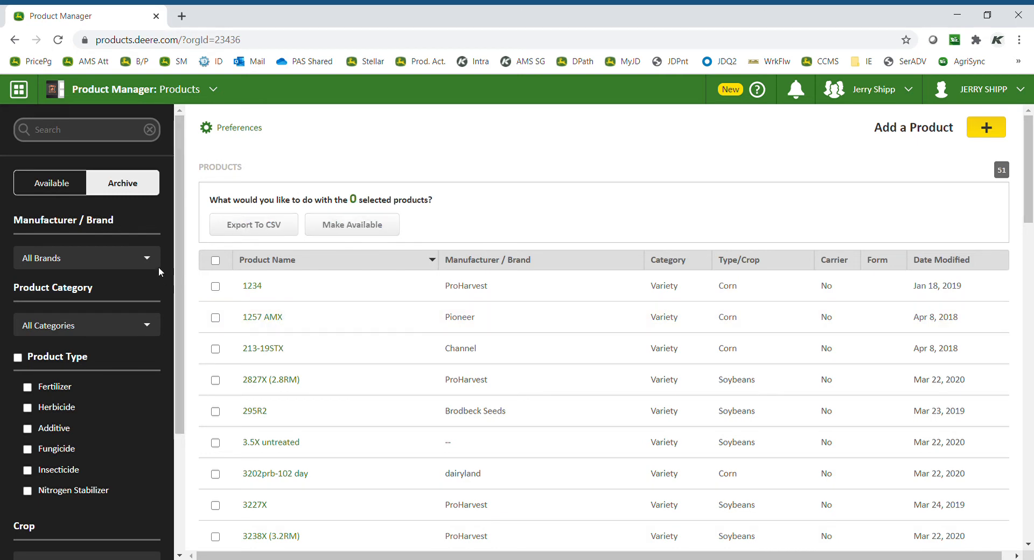
pyautogui.click(67, 187)
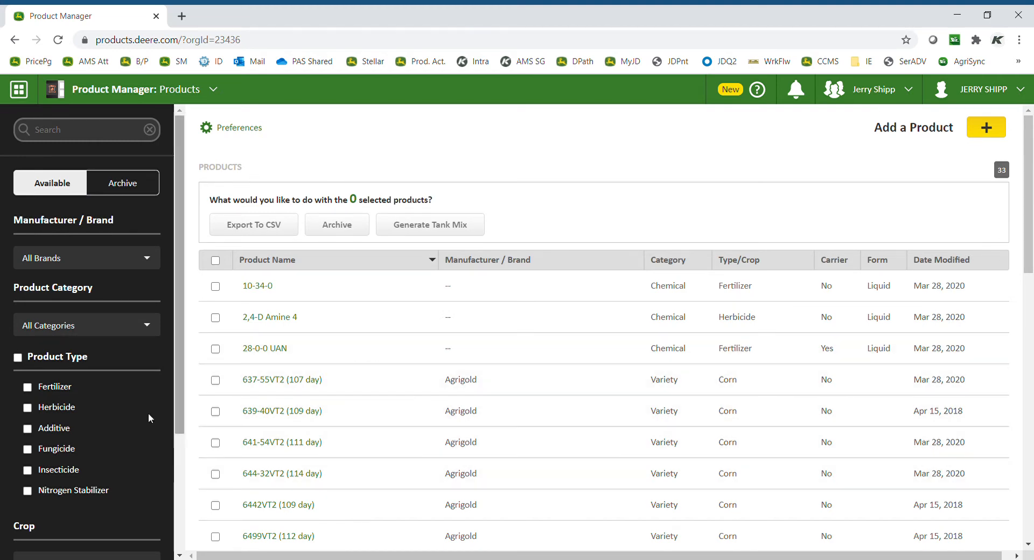
# - Filter the available products to the Corn crop
pyautogui.scroll(-3, 99, 425)
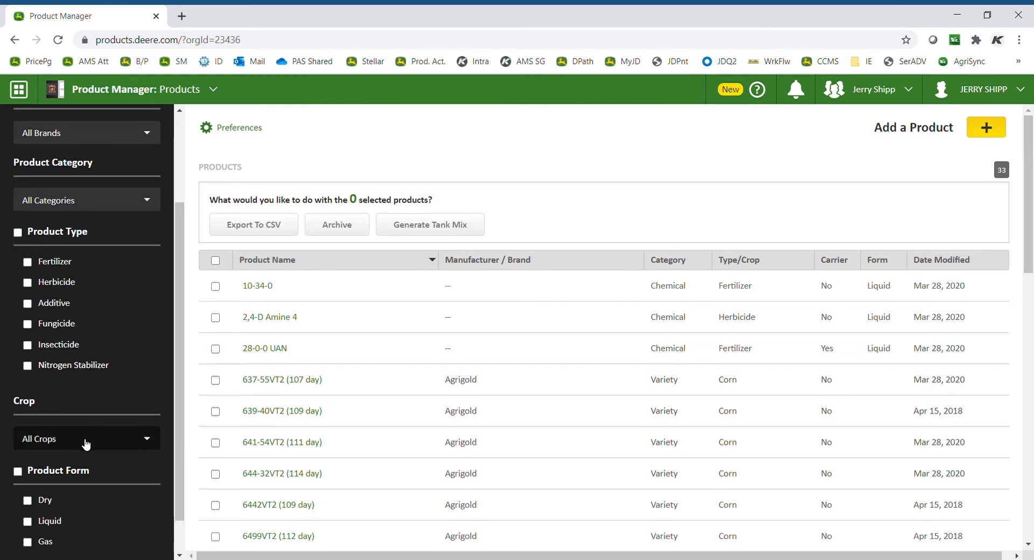
pyautogui.click(85, 439)
pyautogui.click(63, 392)
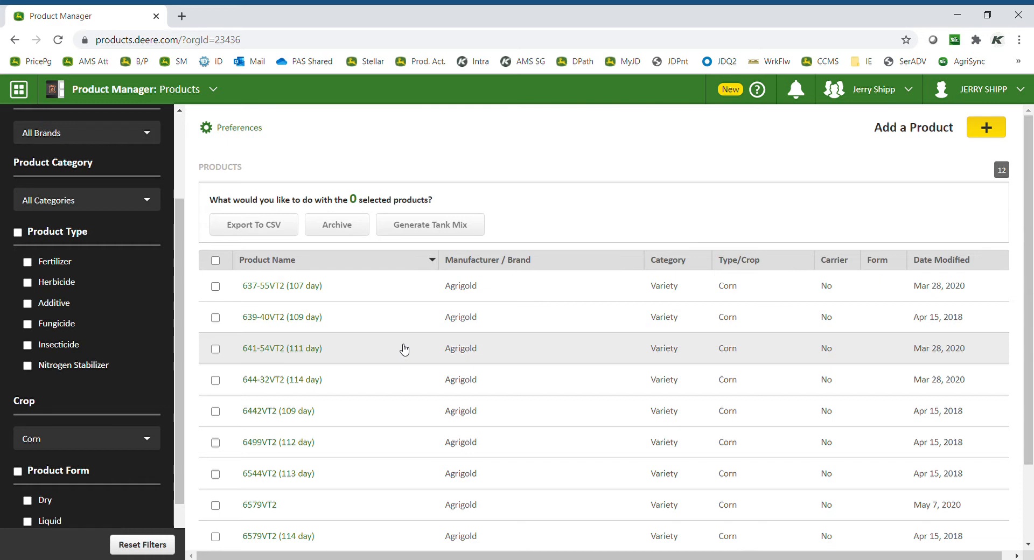
# - Archive the Agrigold corn variety 6579VT2 that has no day rating, leaving 6544VT2 and 6499VT2 unselected
pyautogui.click(216, 506)
pyautogui.click(216, 476)
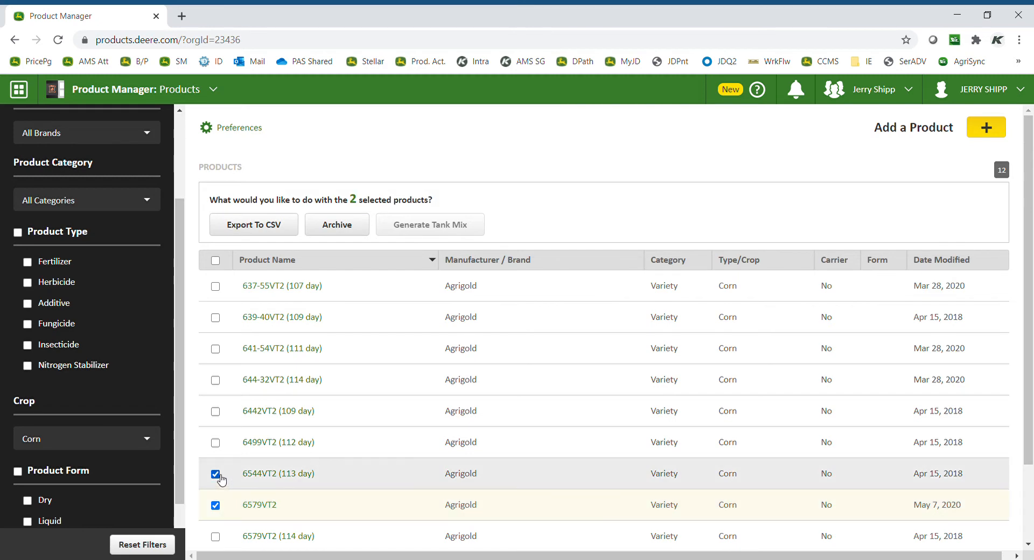
pyautogui.click(218, 445)
pyautogui.click(217, 475)
pyautogui.click(218, 445)
pyautogui.click(355, 229)
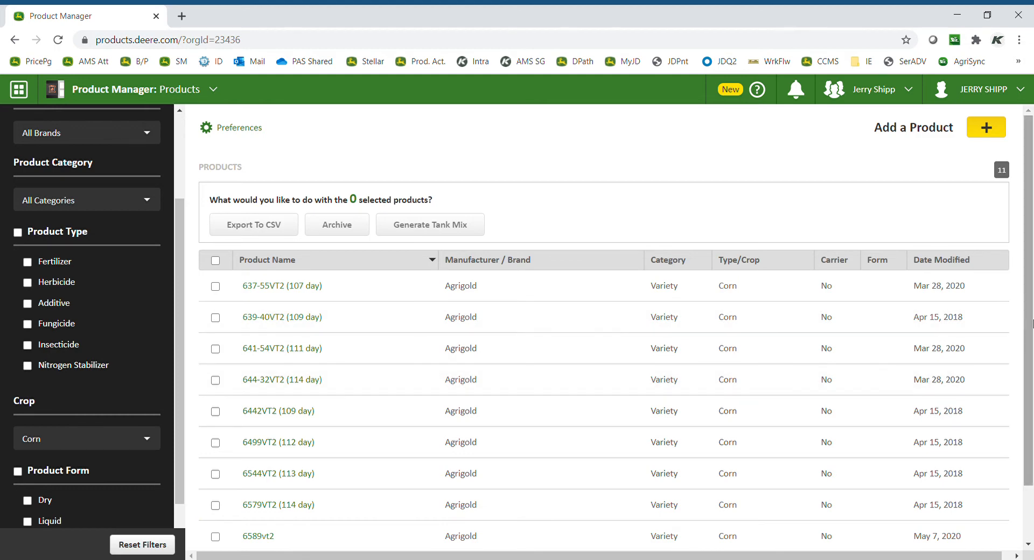
# - Archive the Agrigold corn variety 6589vt2 and the 1st Select Seeds variety Seed Test 3
pyautogui.scroll(-1, 485, 398)
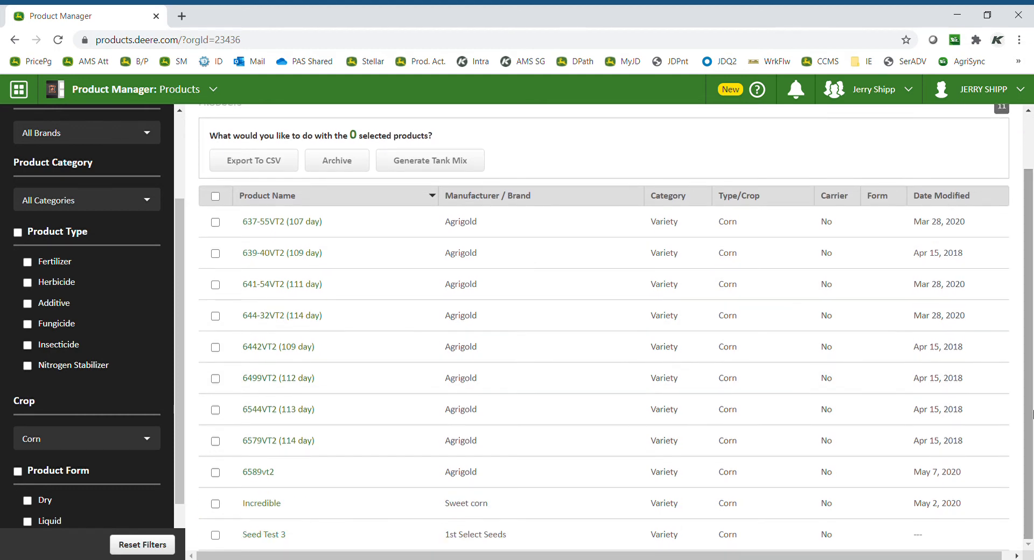
pyautogui.click(216, 474)
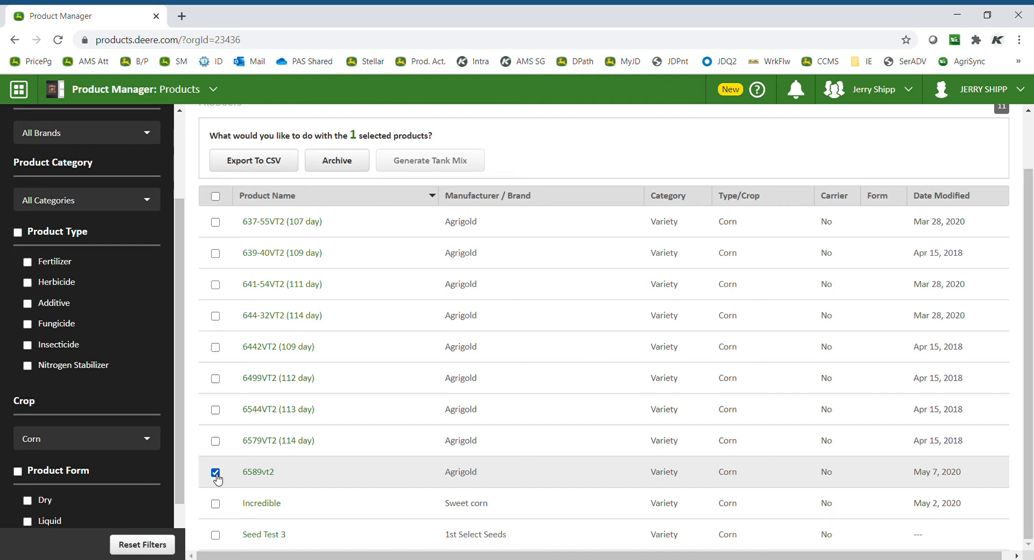
pyautogui.click(350, 164)
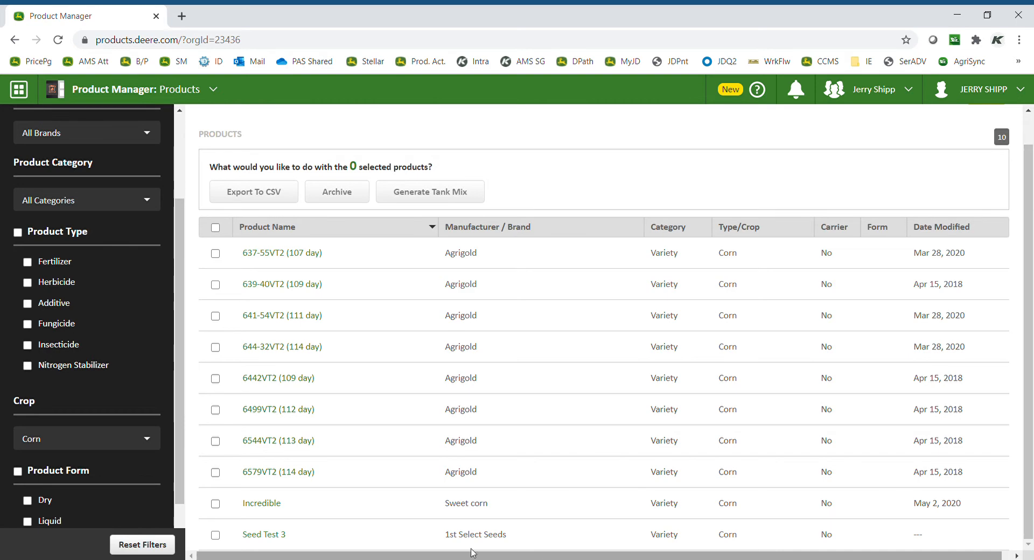
pyautogui.click(216, 536)
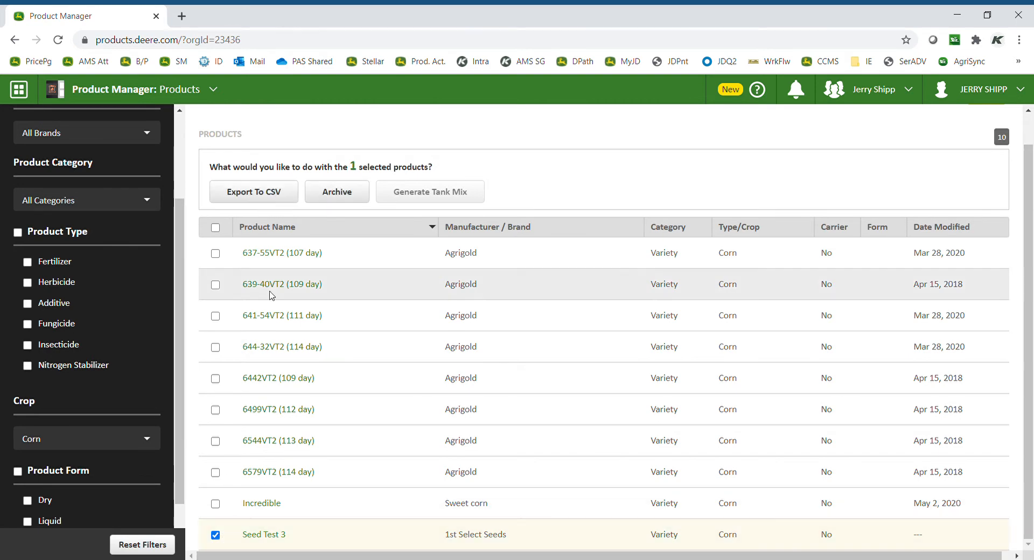
pyautogui.click(340, 198)
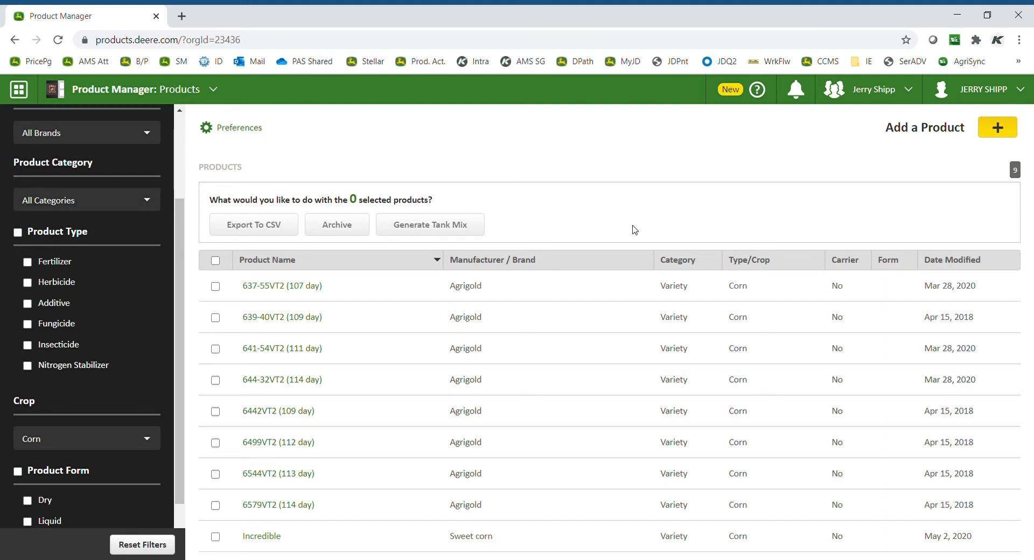
# - Start adding a product, search for P1197, choose the Pioneer corn variety P1197AM and continue to its details
pyautogui.click(1002, 133)
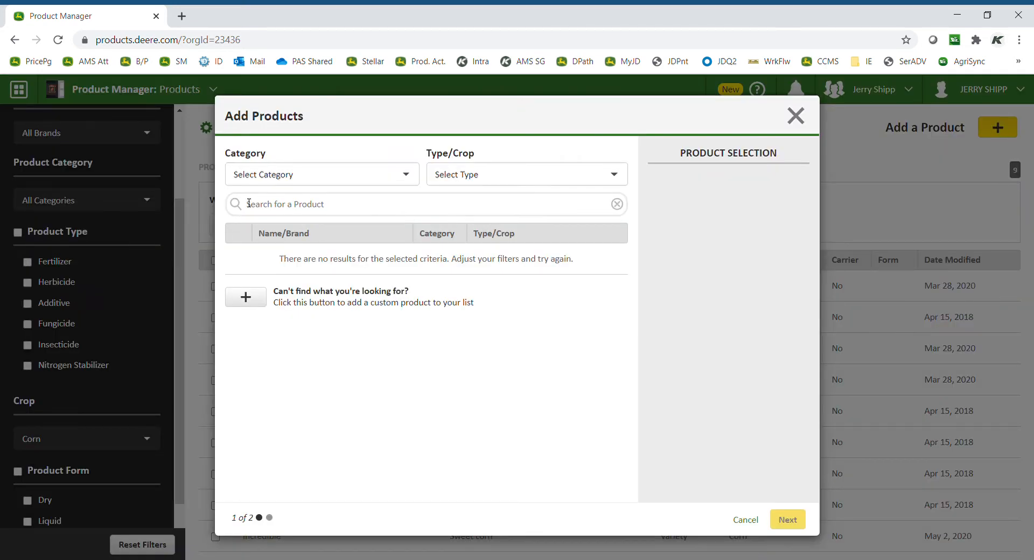
pyautogui.click(276, 207)
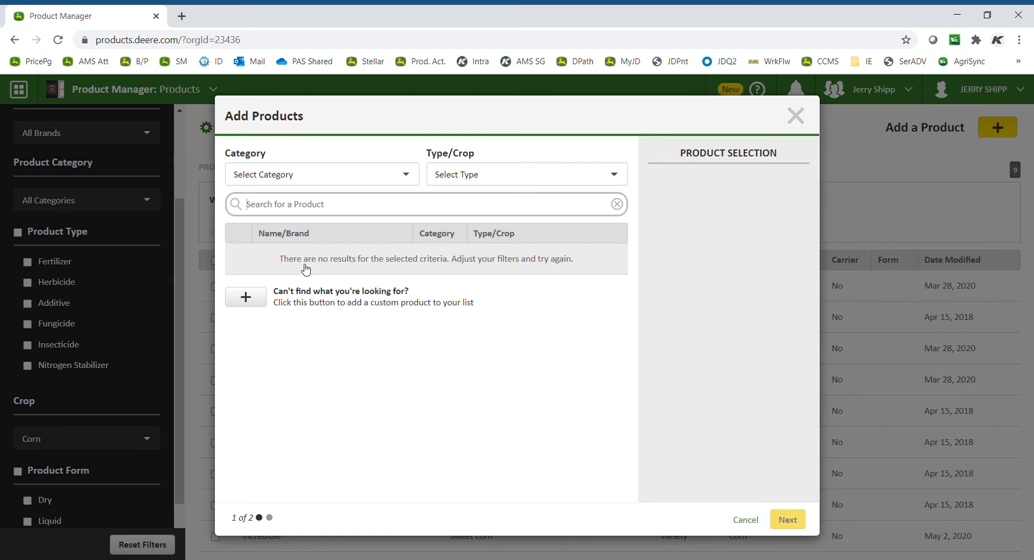
pyautogui.write('P1197')
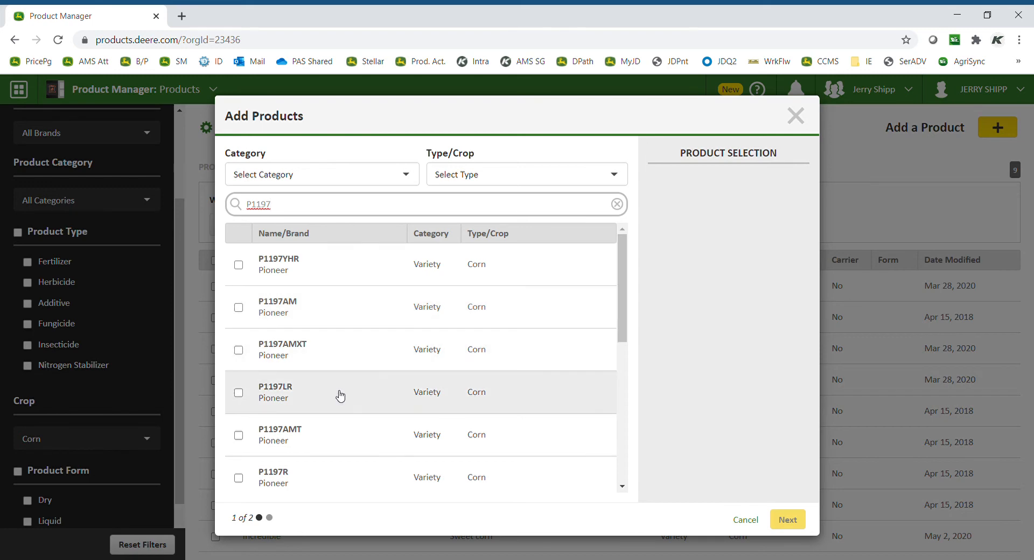
pyautogui.click(238, 307)
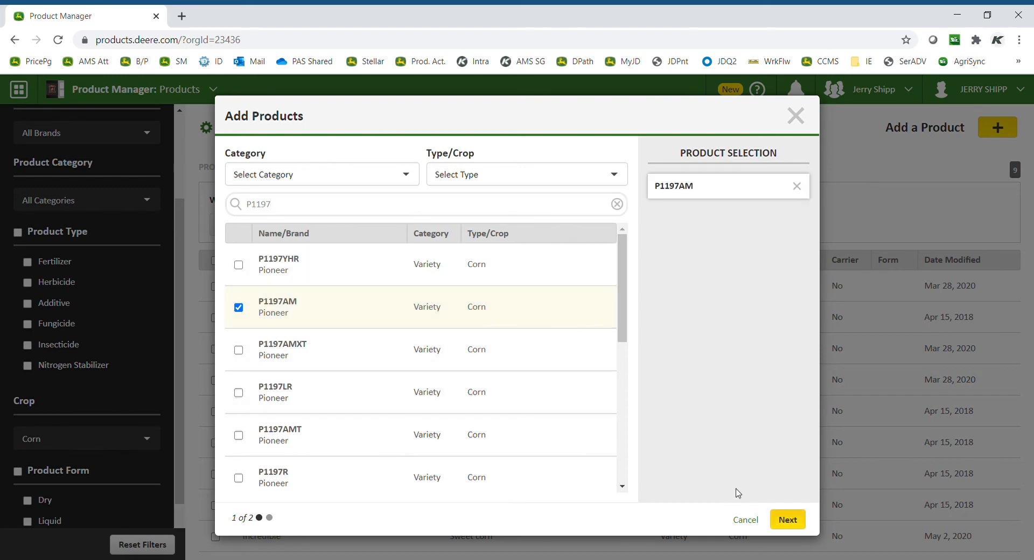
pyautogui.click(787, 520)
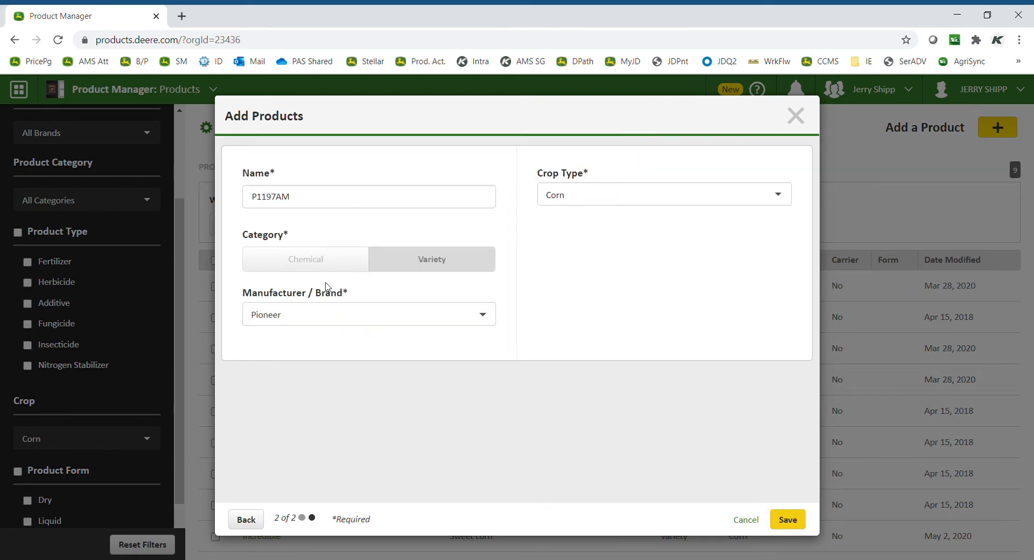
# - Check the name and brand choices for P1197AM, keep Pioneer as the brand, and save the new product
pyautogui.click(341, 198)
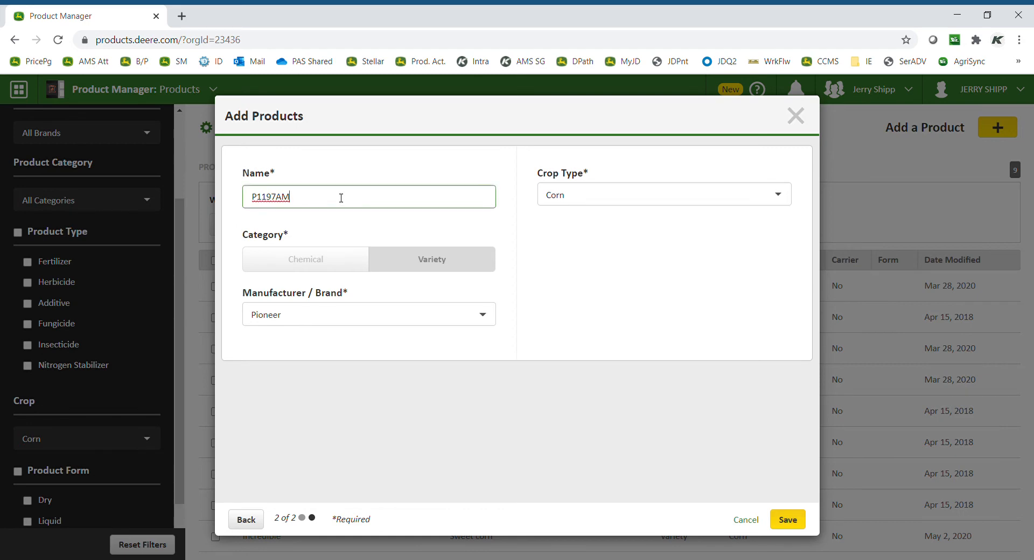
pyautogui.click(300, 318)
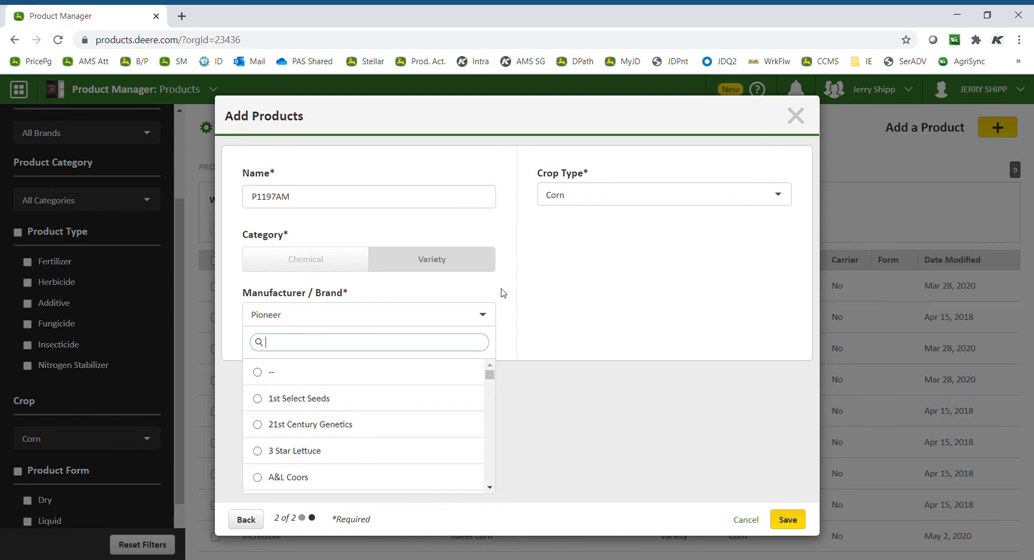
pyautogui.click(532, 286)
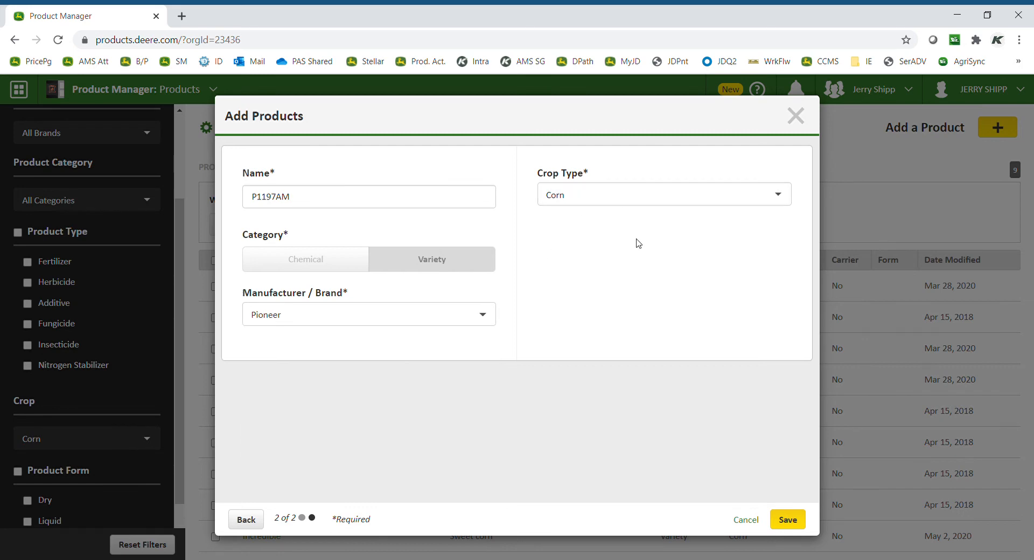
pyautogui.click(786, 520)
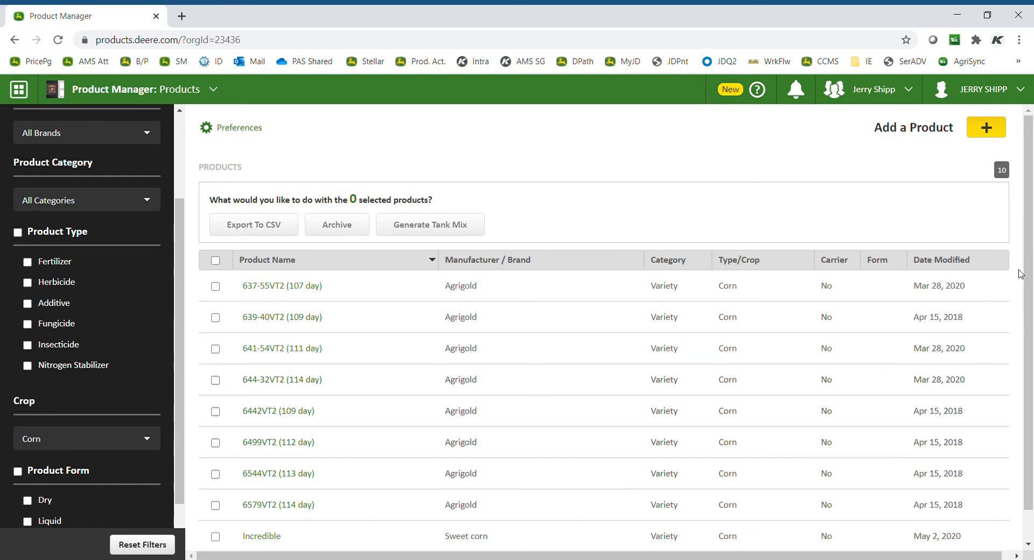
# - Reset the crop filter from corn to All Crops and filter the product list by the Liquid product form
pyautogui.scroll(-1, 892, 365)
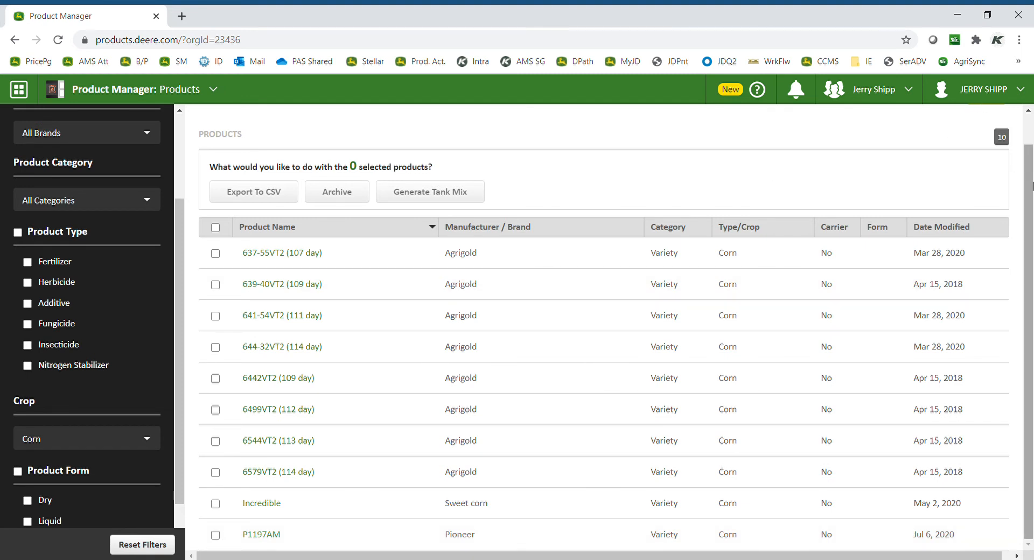
pyautogui.scroll(1, 940, 144)
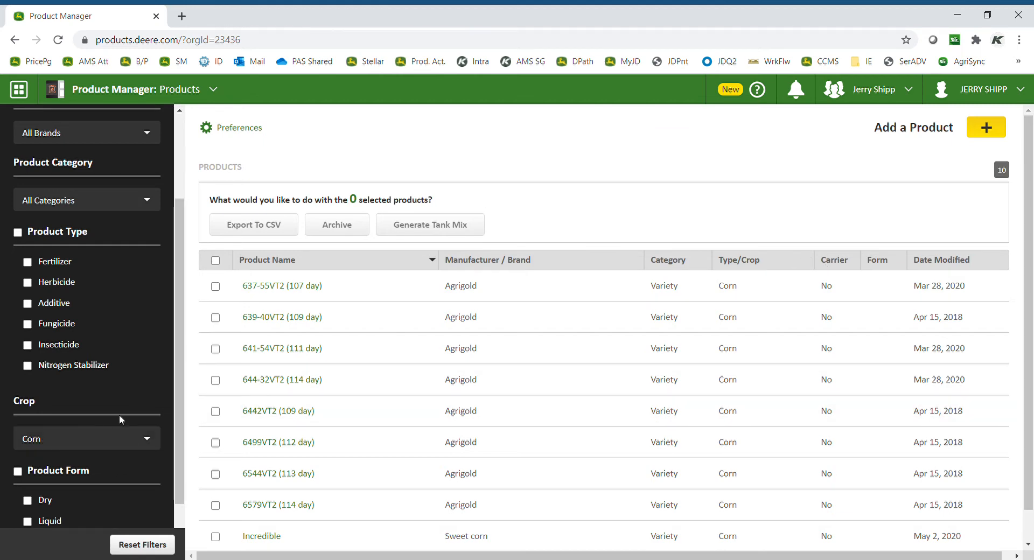
pyautogui.click(109, 439)
pyautogui.click(64, 387)
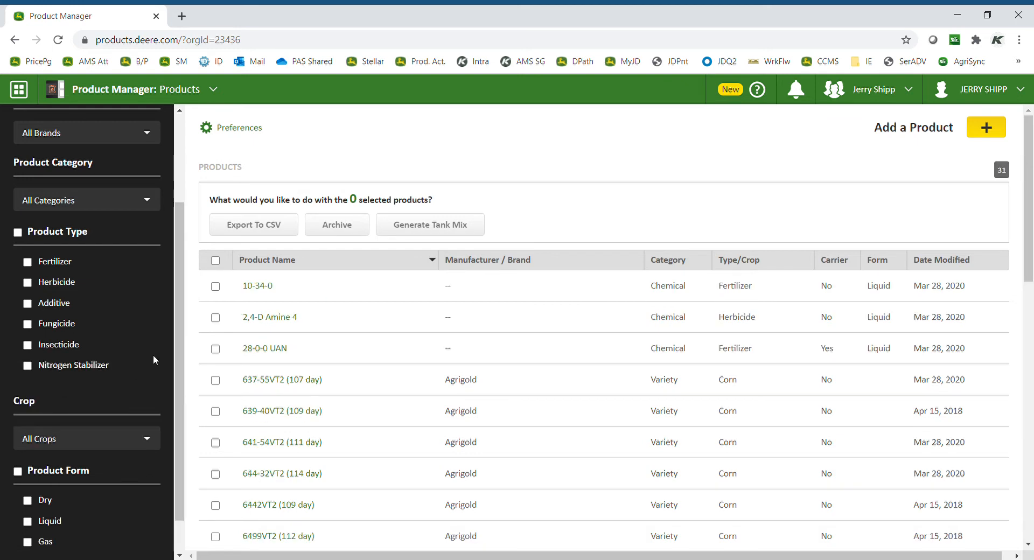
pyautogui.scroll(-1, 178, 323)
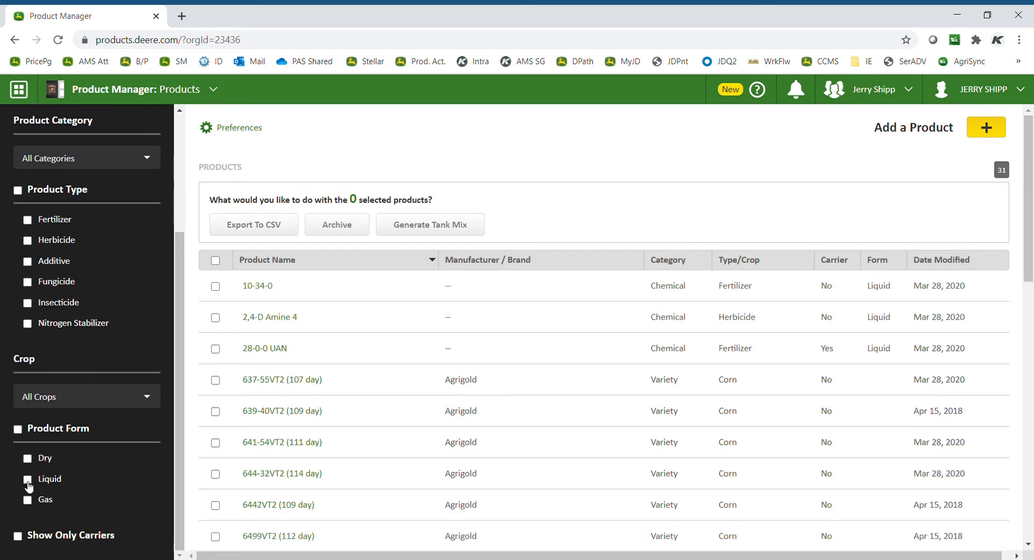
pyautogui.click(28, 482)
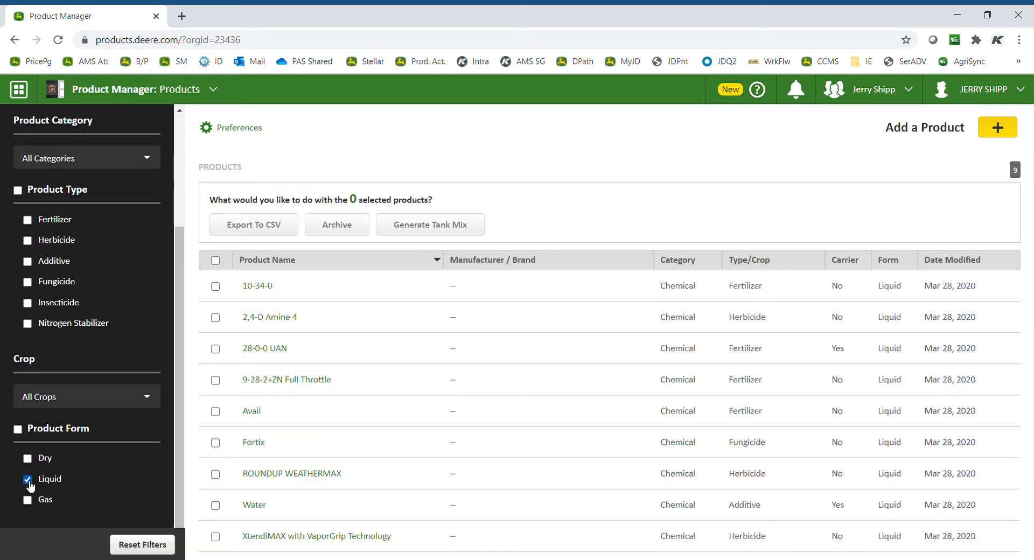
# - Start adding products, search the catalogue for "velt" and select the BASF Corporation fungicide Veltyma
pyautogui.click(997, 132)
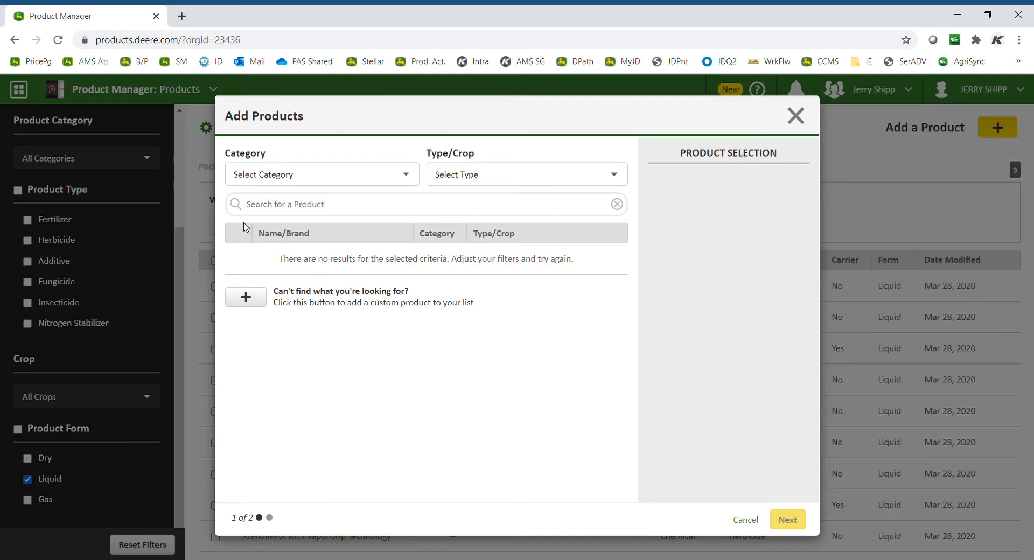
pyautogui.click(242, 205)
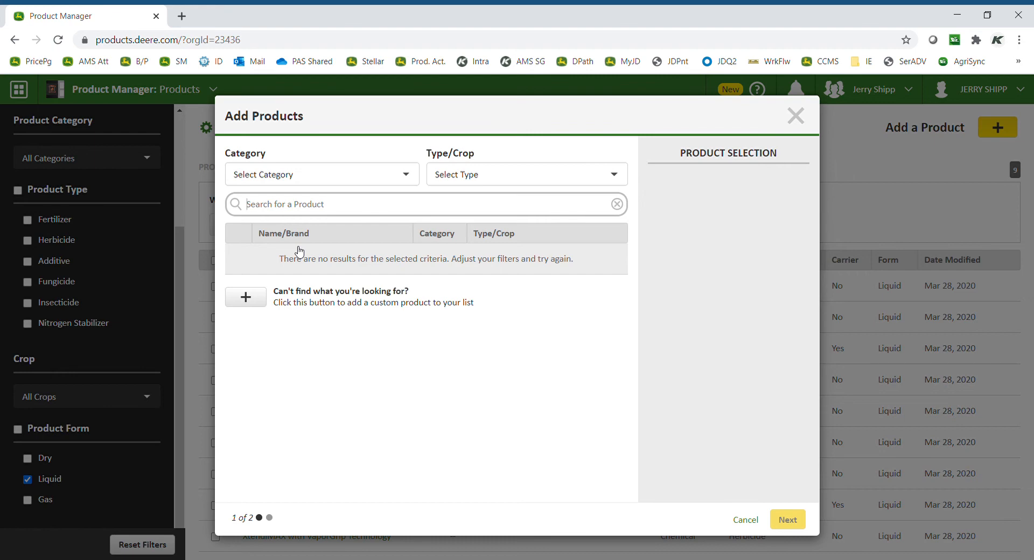
pyautogui.write('velt')
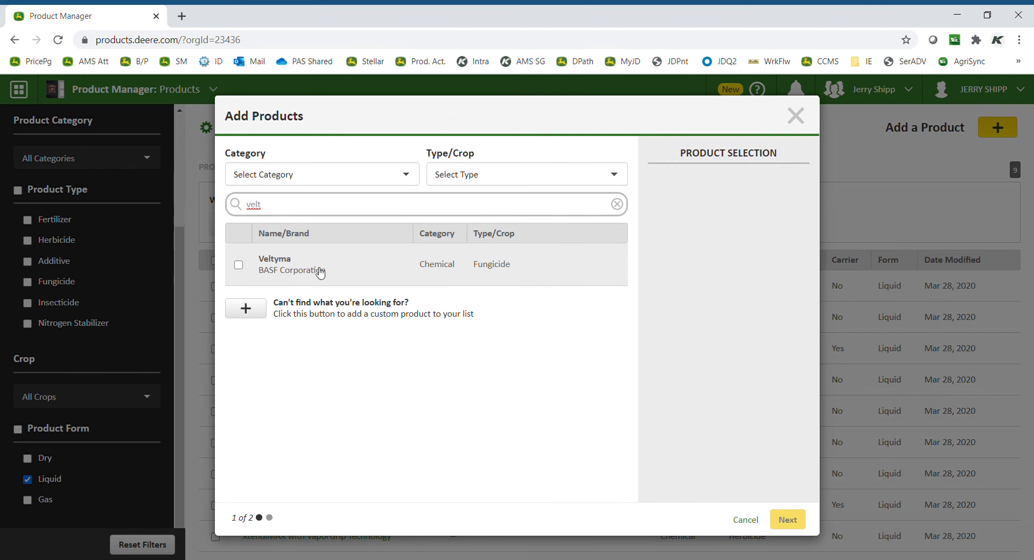
pyautogui.click(240, 266)
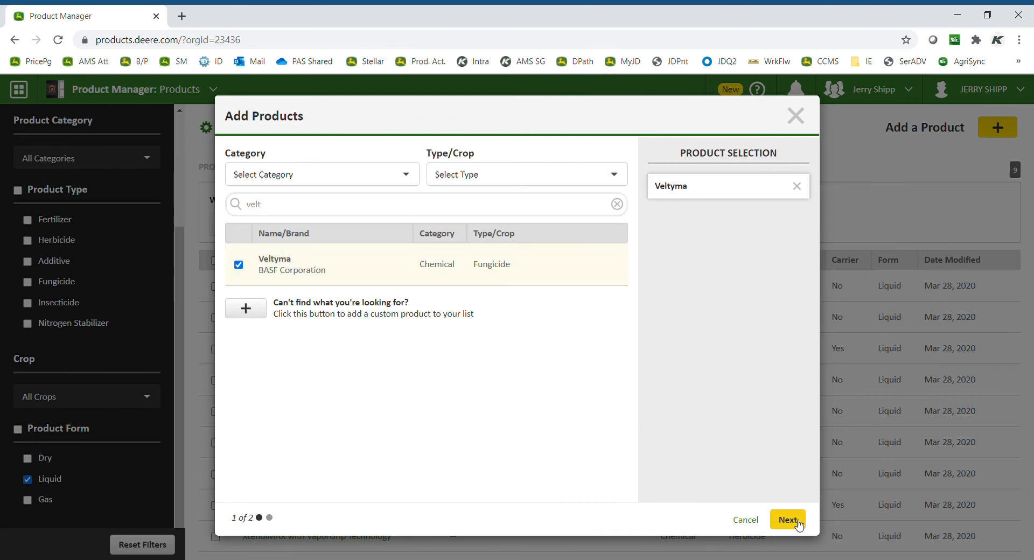
# - Replace the search with "quilt", add Syngenta's Quilt Xcel to the product selection and continue to the product details
pyautogui.click(354, 214)
pyautogui.press('BackSpace')
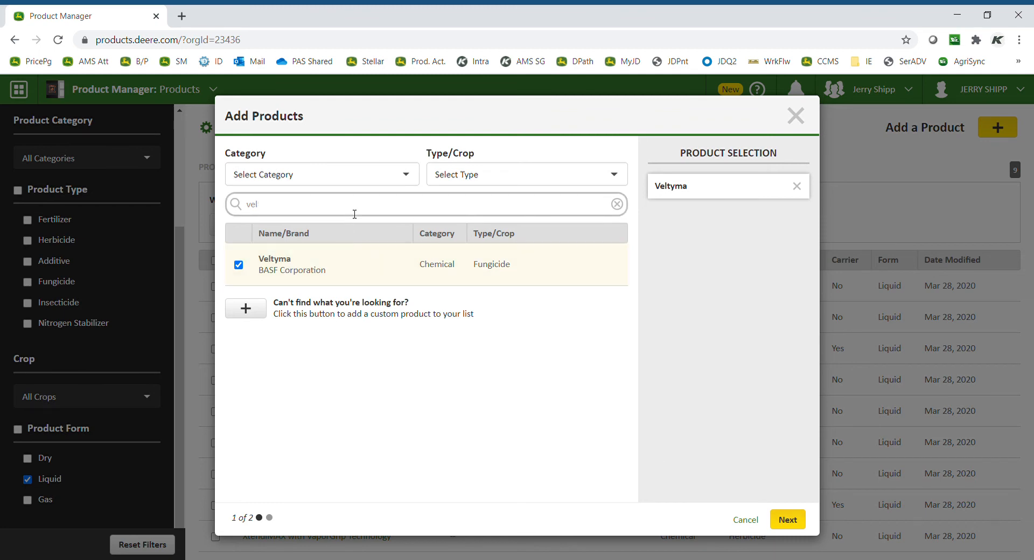
pyautogui.press('BackSpace')
pyautogui.press('BackSpace')
pyautogui.press('BackSpace')
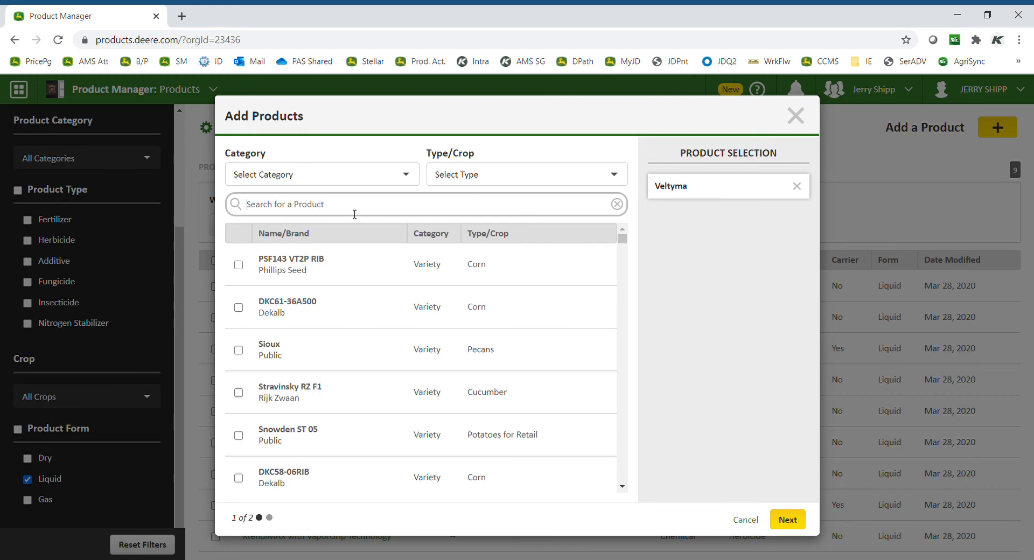
pyautogui.write('quilt')
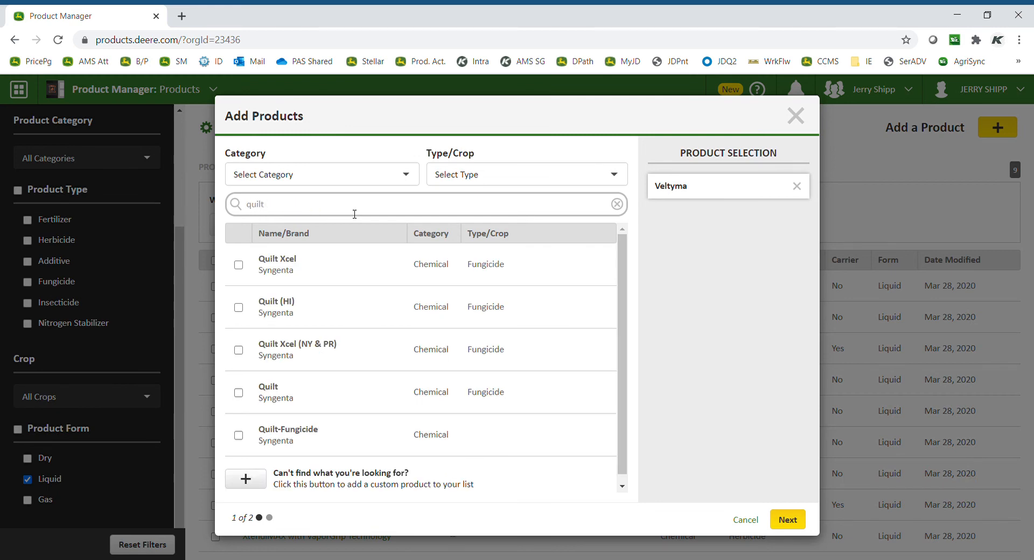
pyautogui.click(241, 265)
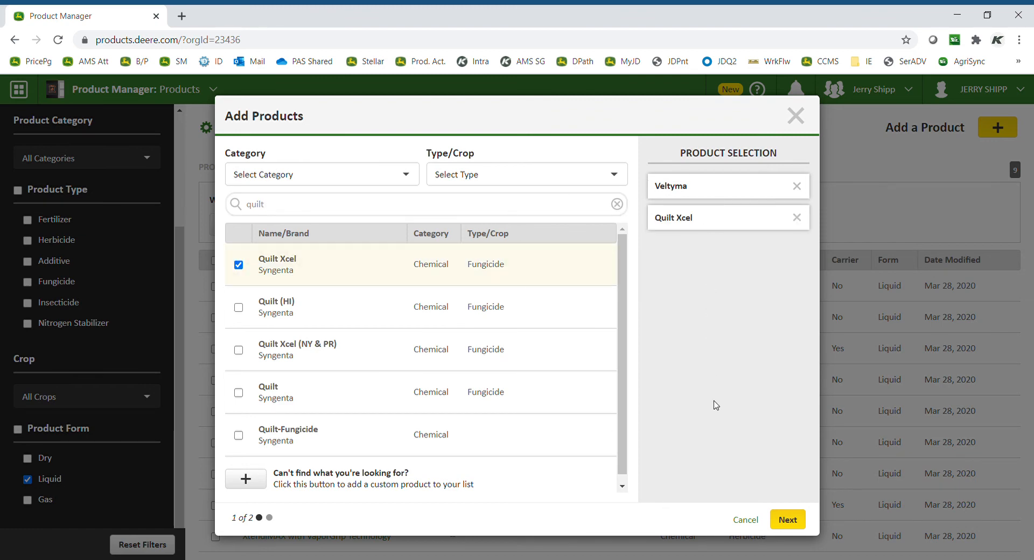
pyautogui.click(787, 521)
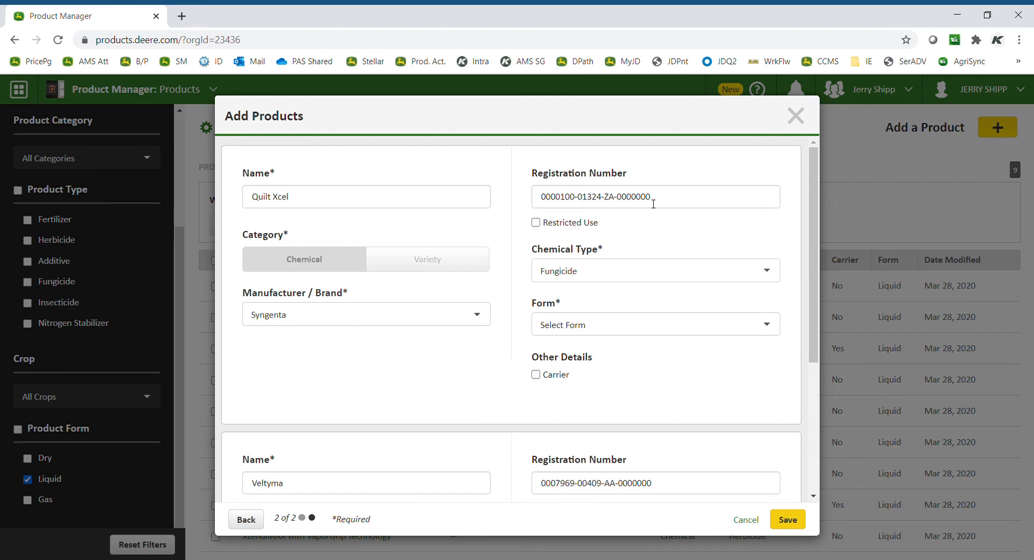
# - Set the form to Liquid for both Quilt Xcel and Veltyma, leave Veltyma's Carrier option off, and save the new products
pyautogui.click(620, 325)
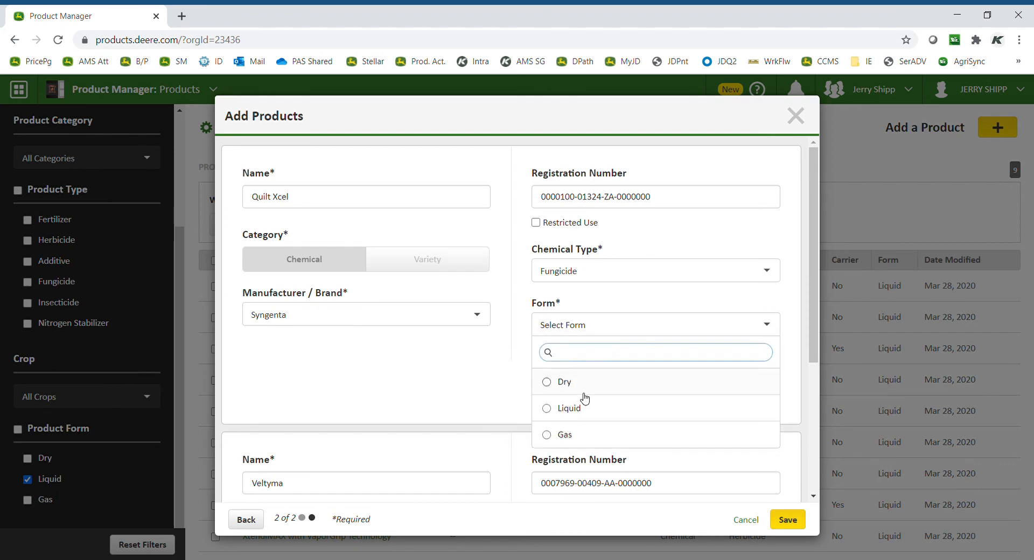
pyautogui.click(579, 410)
pyautogui.scroll(-2, 823, 347)
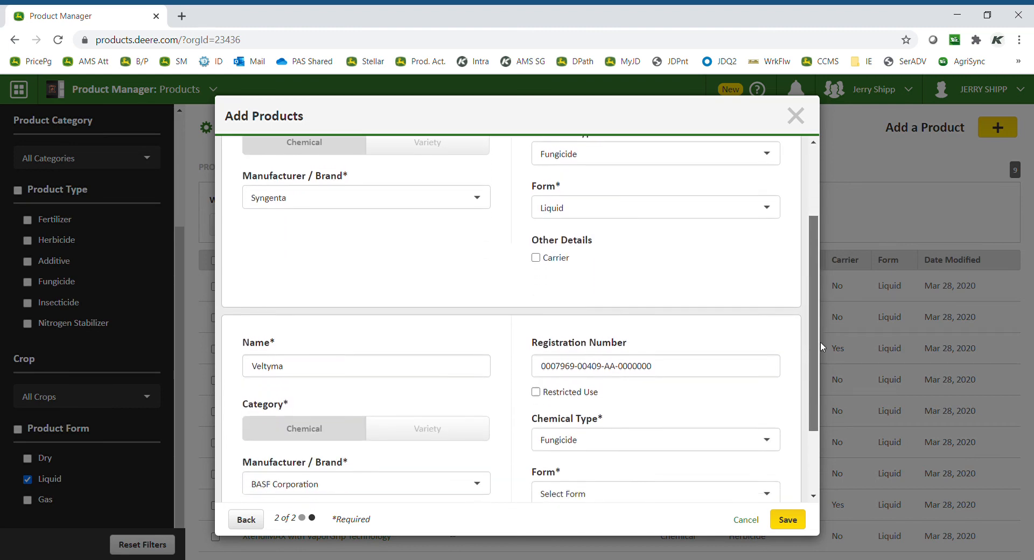
pyautogui.scroll(-2, 822, 347)
pyautogui.click(567, 404)
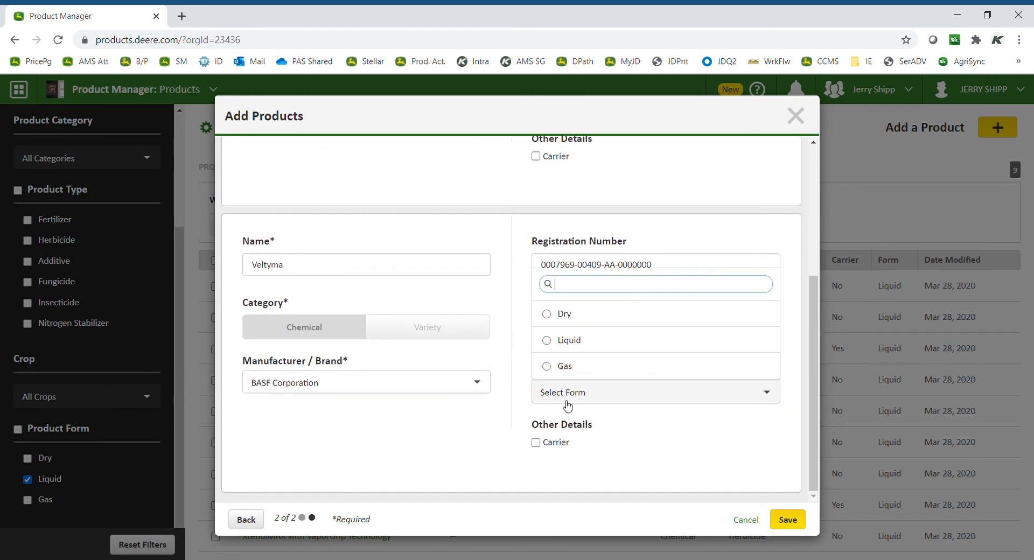
pyautogui.click(570, 340)
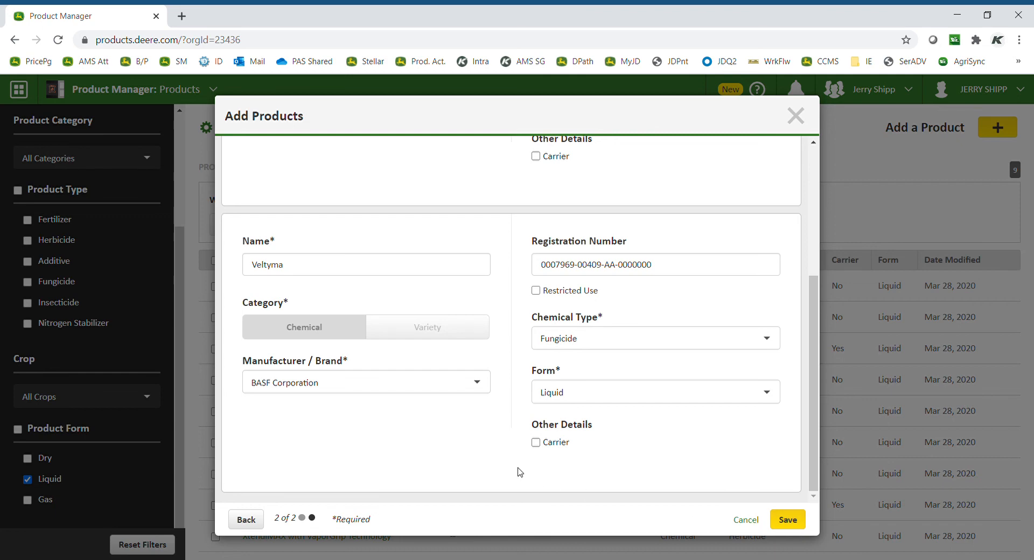
pyautogui.click(536, 443)
pyautogui.click(537, 443)
pyautogui.click(788, 521)
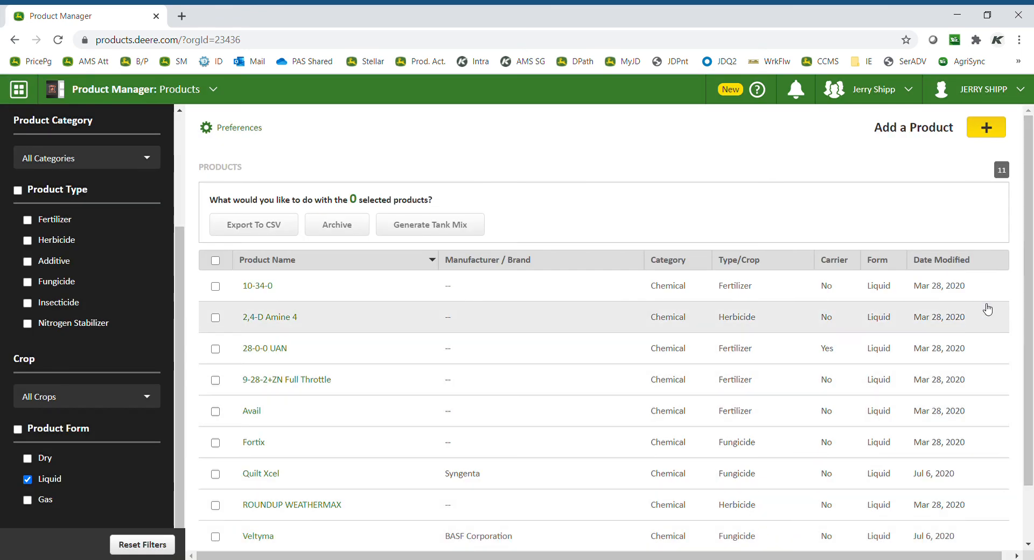
# - Edit the Quilt Xcel product so its manufacturer/brand is the blank "--" entry, and save it
pyautogui.scroll(-2, 584, 408)
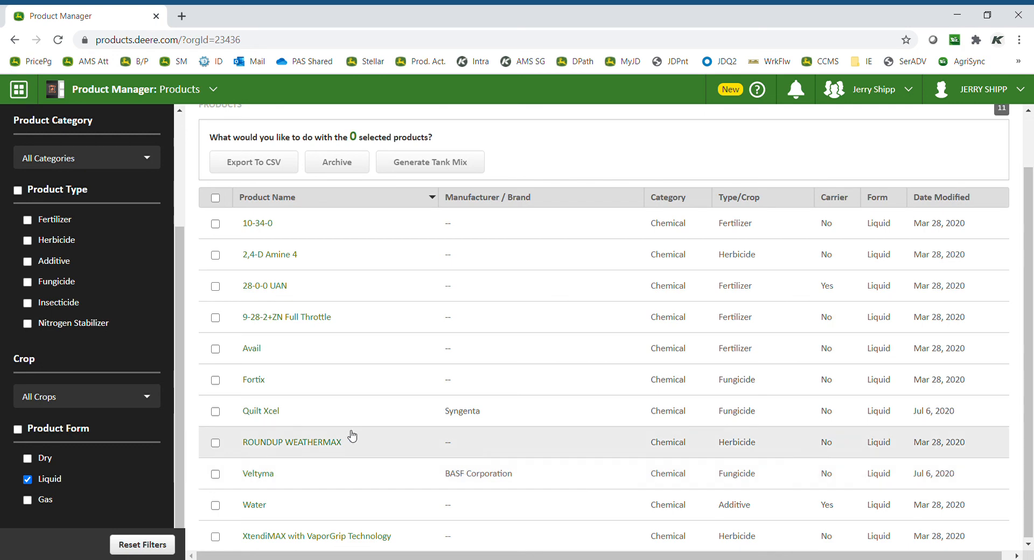
pyautogui.click(274, 413)
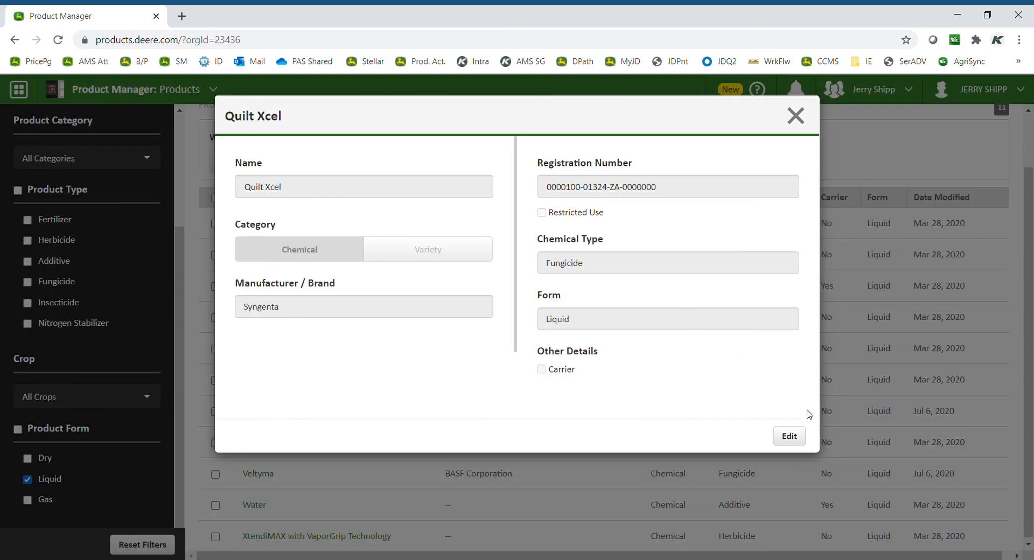
pyautogui.click(789, 436)
pyautogui.click(289, 311)
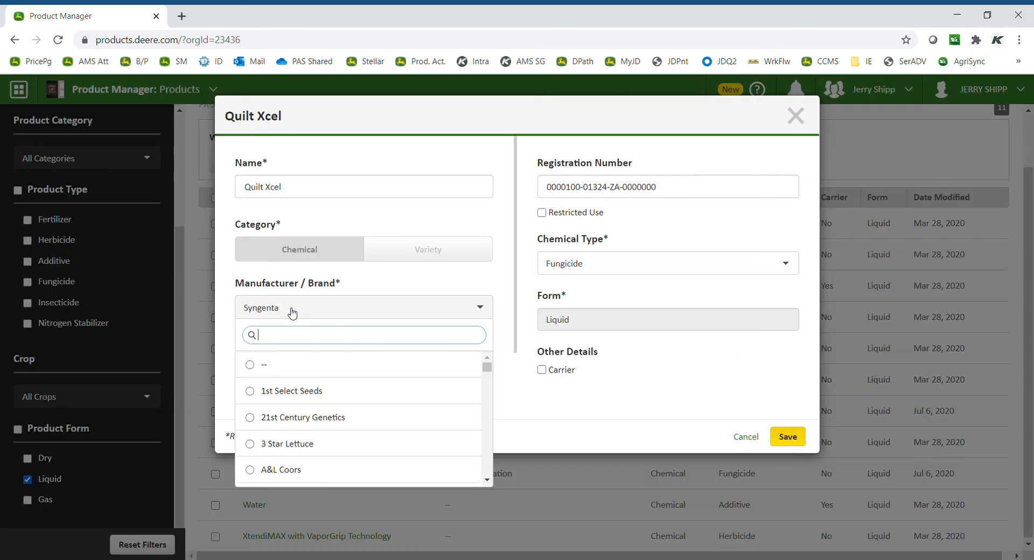
pyautogui.click(270, 365)
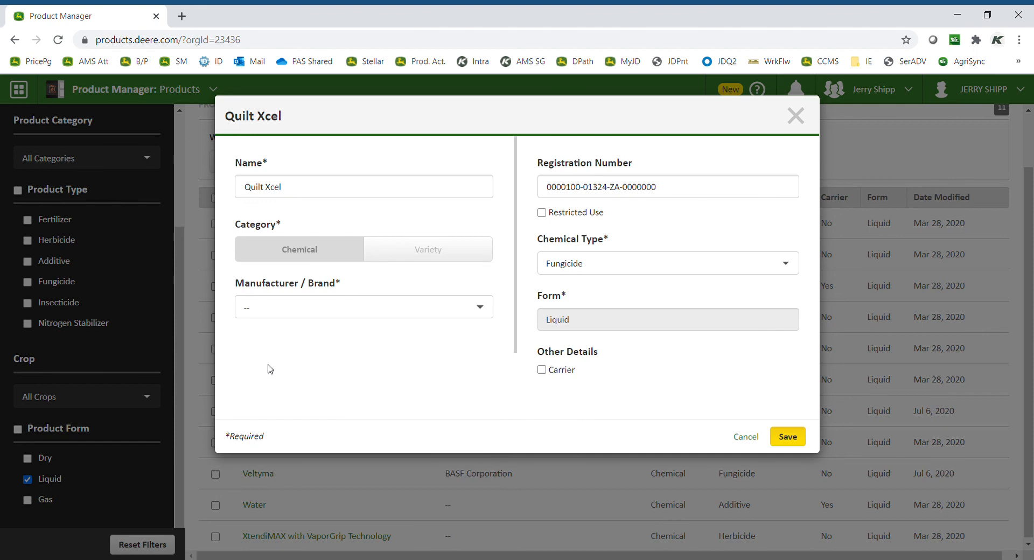
pyautogui.click(792, 437)
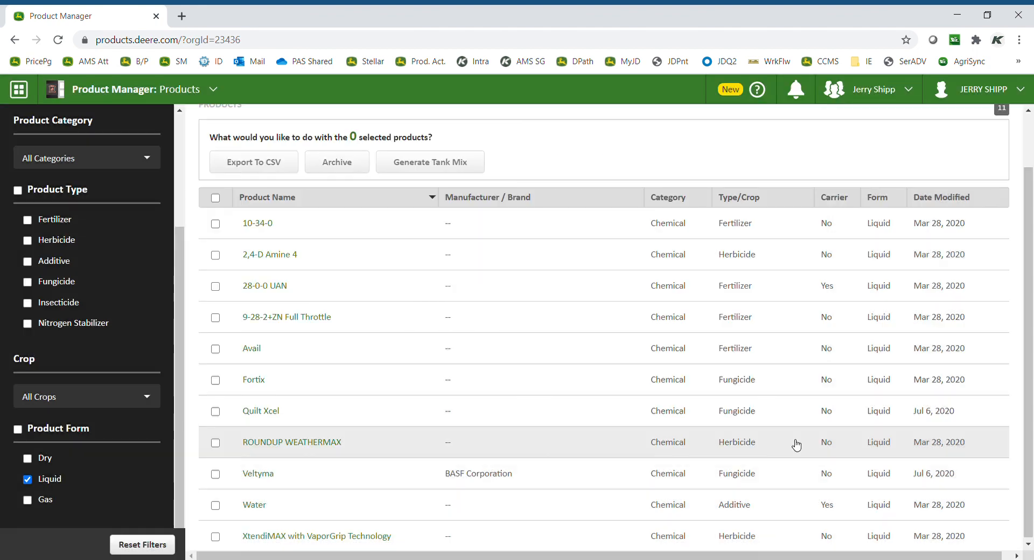
# - Edit the Veltyma product so its manufacturer/brand is the blank "--" entry, and save it
pyautogui.click(258, 474)
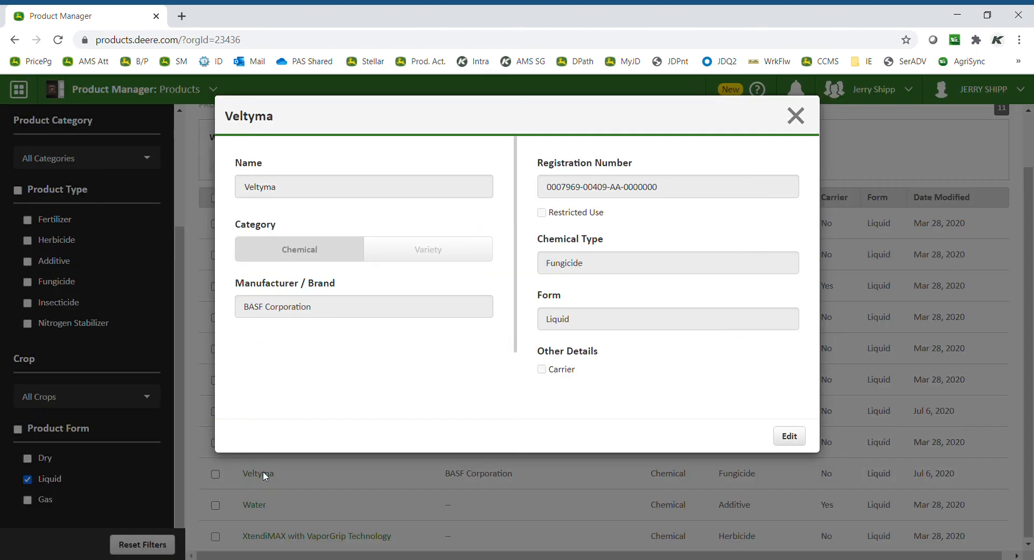
pyautogui.click(790, 436)
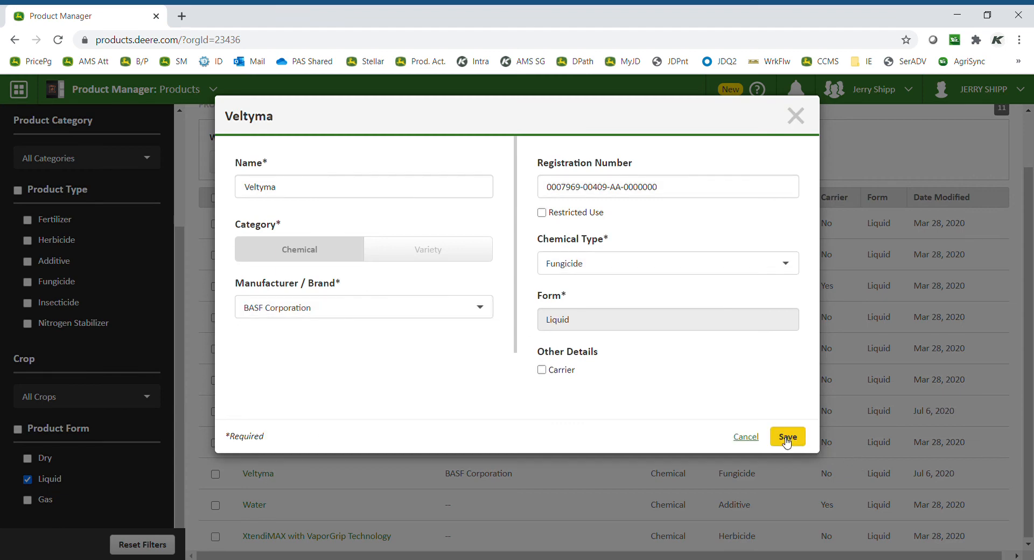
pyautogui.click(342, 307)
pyautogui.click(265, 365)
pyautogui.click(790, 437)
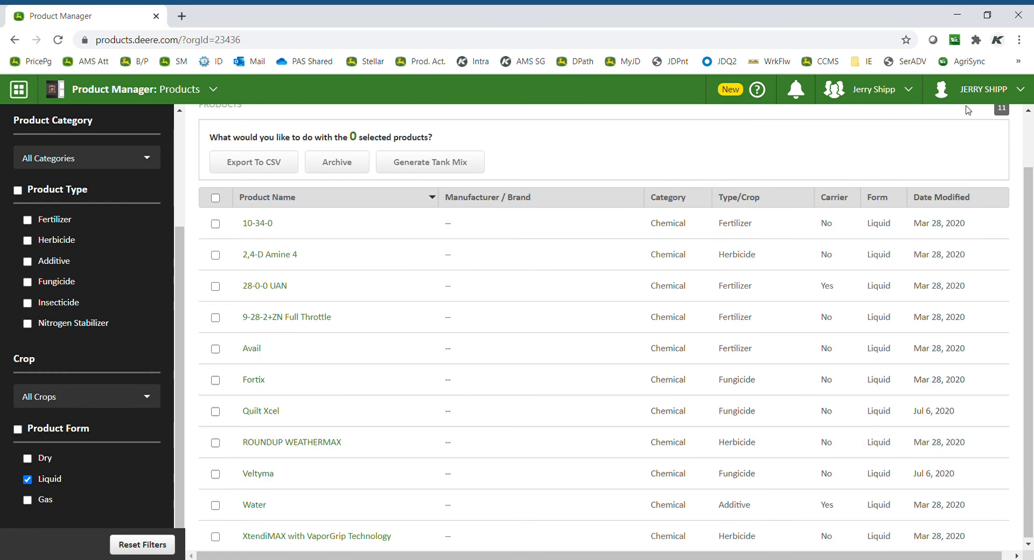
# - Check the import choices for products in the Product Manager preferences, keep Always Import and save
pyautogui.scroll(2, 1031, 234)
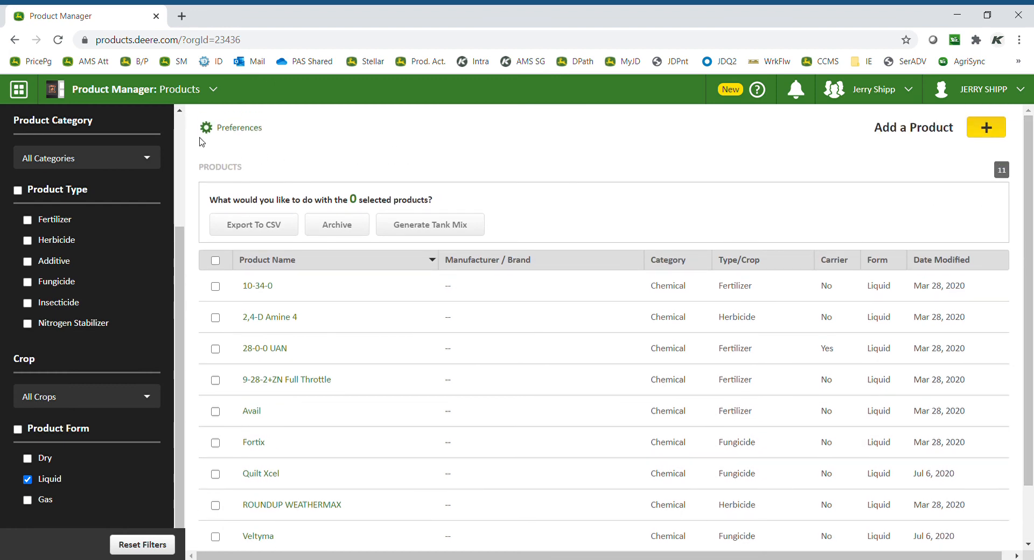
pyautogui.click(246, 129)
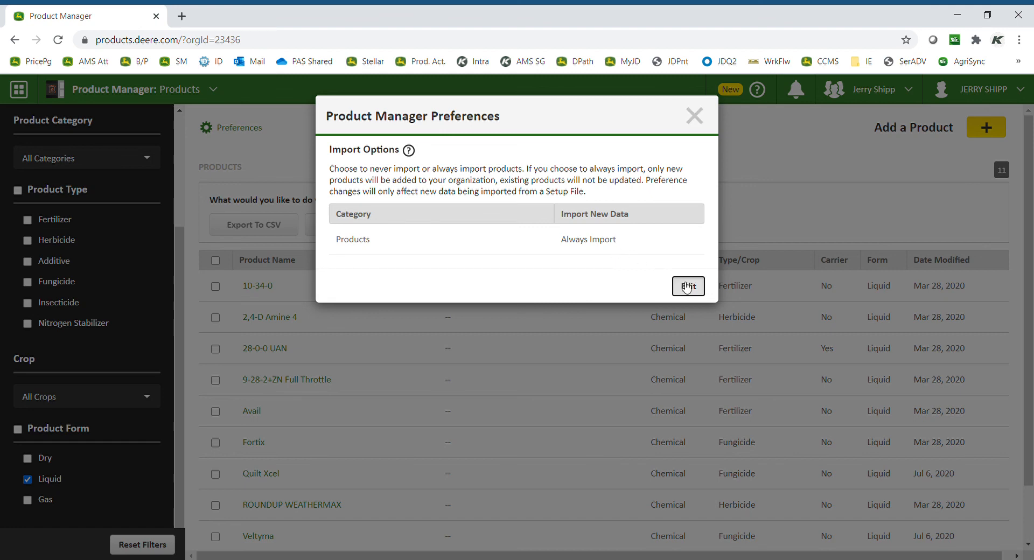
pyautogui.click(688, 286)
pyautogui.click(604, 252)
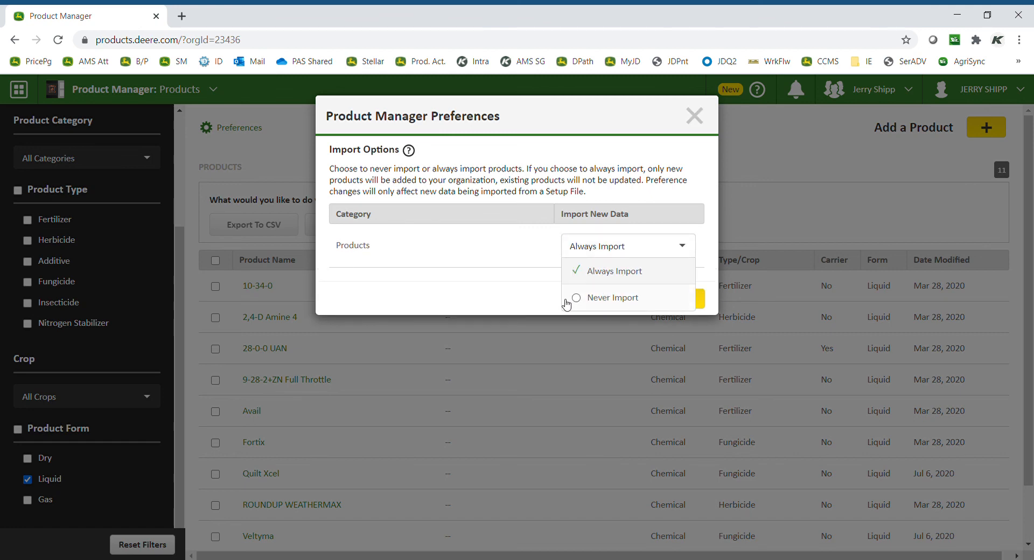
pyautogui.click(592, 283)
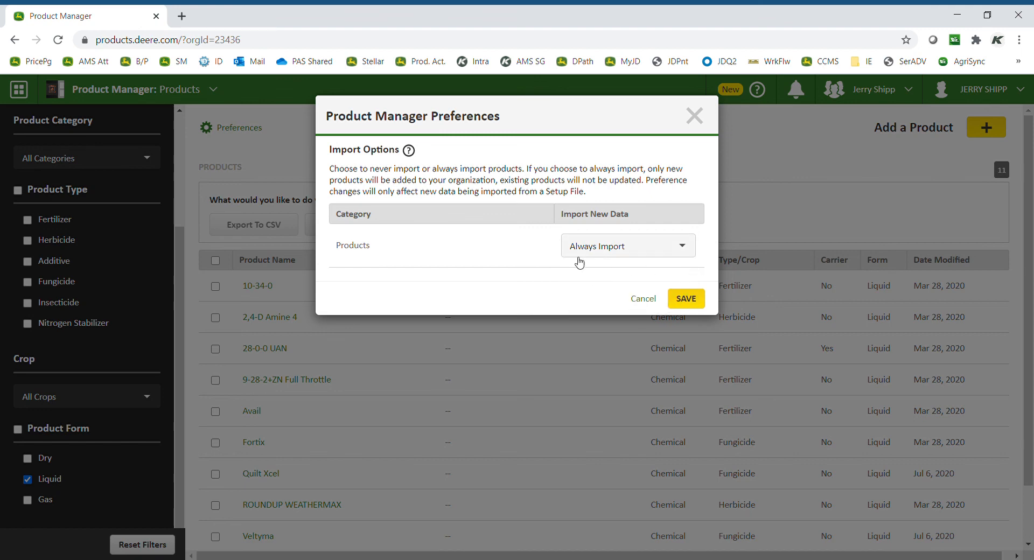
pyautogui.click(687, 299)
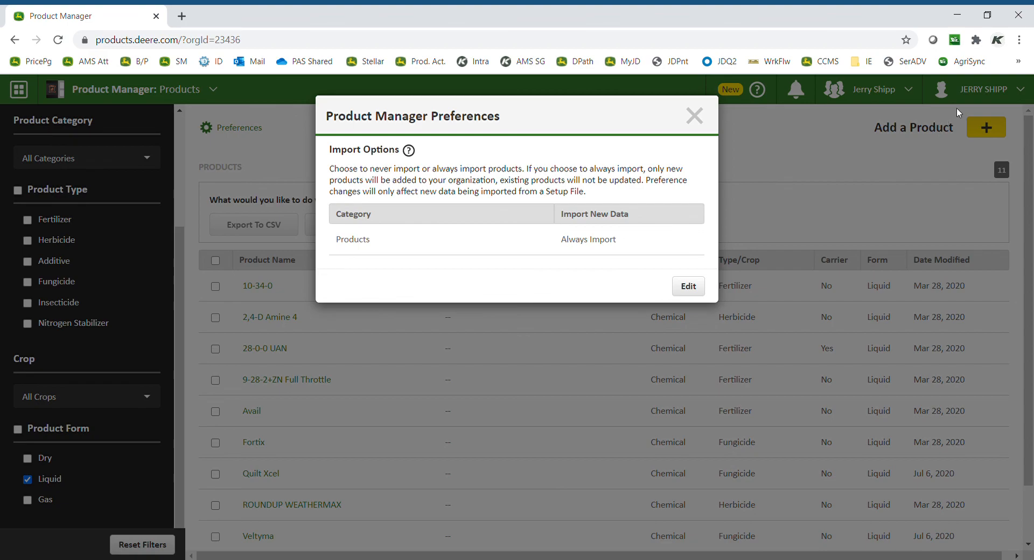